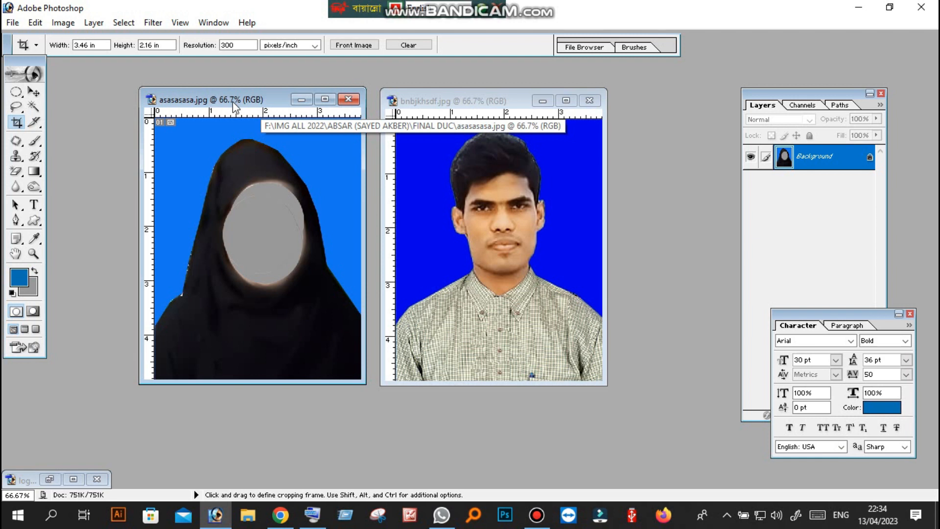
pyautogui.moveTo(234, 102)
pyautogui.mouseDown()
pyautogui.moveTo(251, 106)
pyautogui.moveTo(231, 104)
pyautogui.mouseUp()
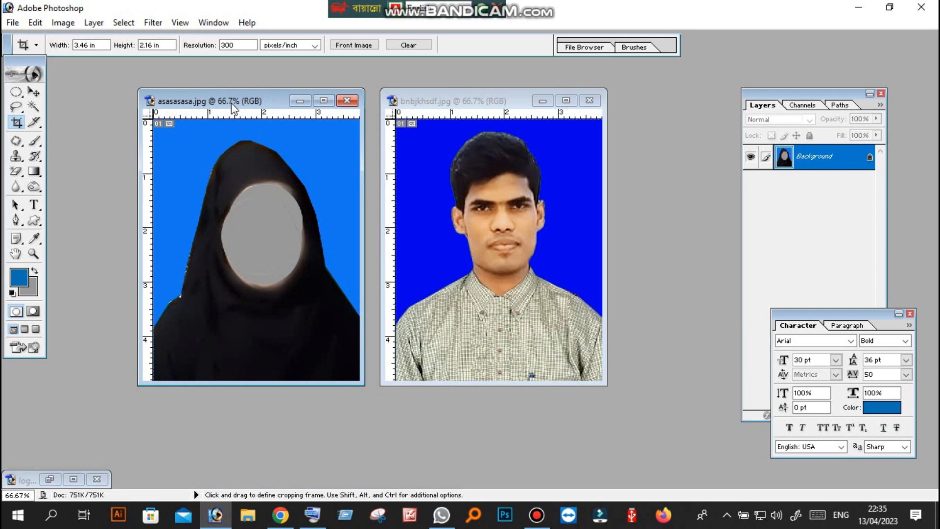
pyautogui.moveTo(232, 104)
pyautogui.mouseDown()
pyautogui.moveTo(243, 137)
pyautogui.moveTo(234, 101)
pyautogui.moveTo(236, 112)
pyautogui.moveTo(224, 105)
pyautogui.mouseUp()
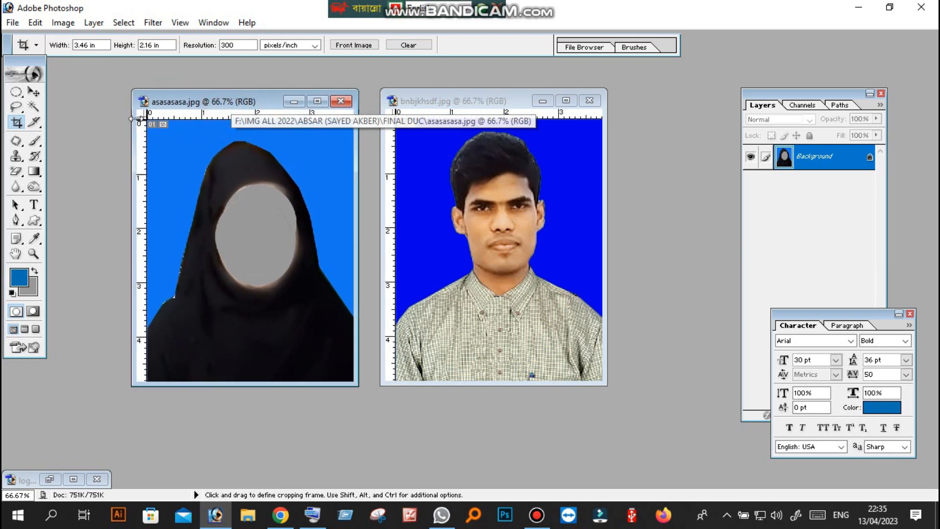
pyautogui.moveTo(195, 107); pyautogui.dragTo(238, 108)
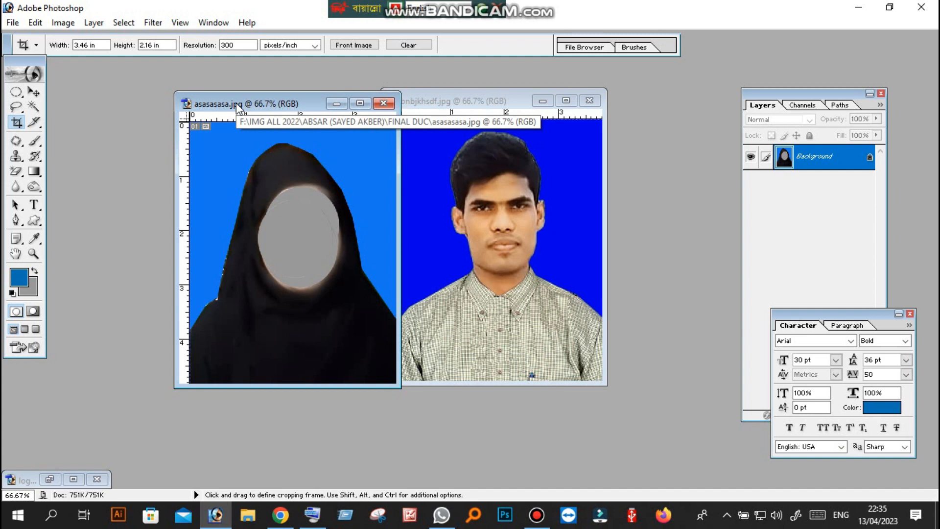
# Stack the bnbjkhsdf.jpg window over the asasasasa.jpg window to free up space in the workspace
pyautogui.moveTo(271, 107); pyautogui.dragTo(191, 104)
pyautogui.click(411, 105)
pyautogui.moveTo(460, 106); pyautogui.dragTo(292, 107)
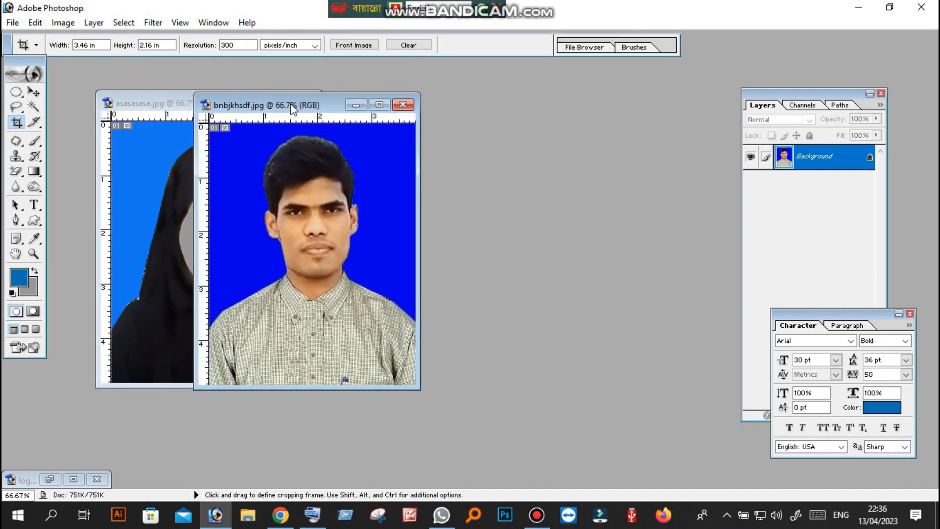
pyautogui.moveTo(290, 103); pyautogui.dragTo(178, 172)
pyautogui.click(188, 101)
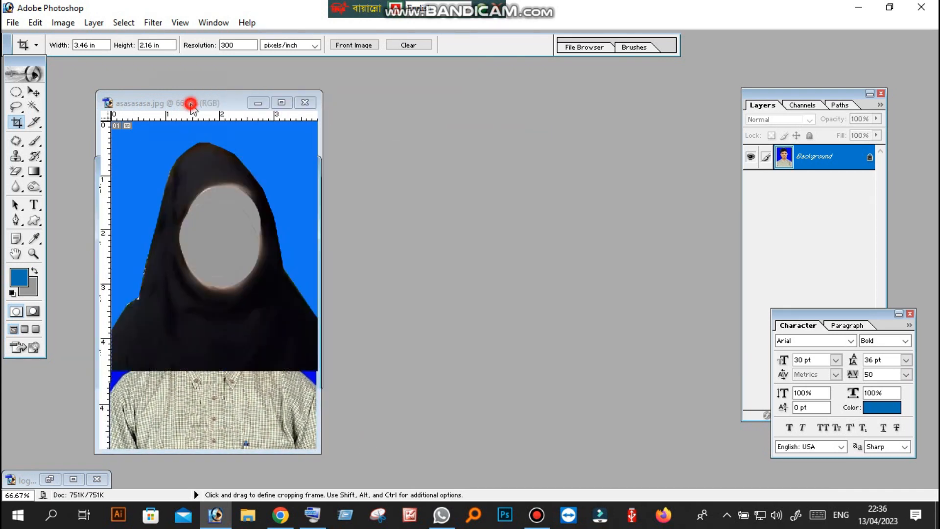
pyautogui.click(215, 411)
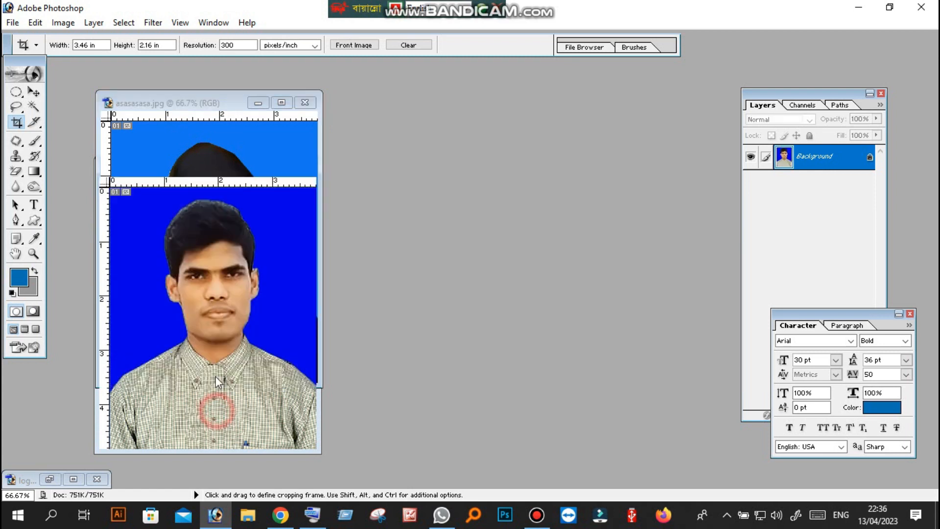
pyautogui.moveTo(215, 166)
pyautogui.mouseDown()
pyautogui.moveTo(410, 155)
pyautogui.moveTo(430, 113)
pyautogui.moveTo(425, 102)
pyautogui.moveTo(333, 195)
pyautogui.moveTo(202, 169)
pyautogui.mouseUp()
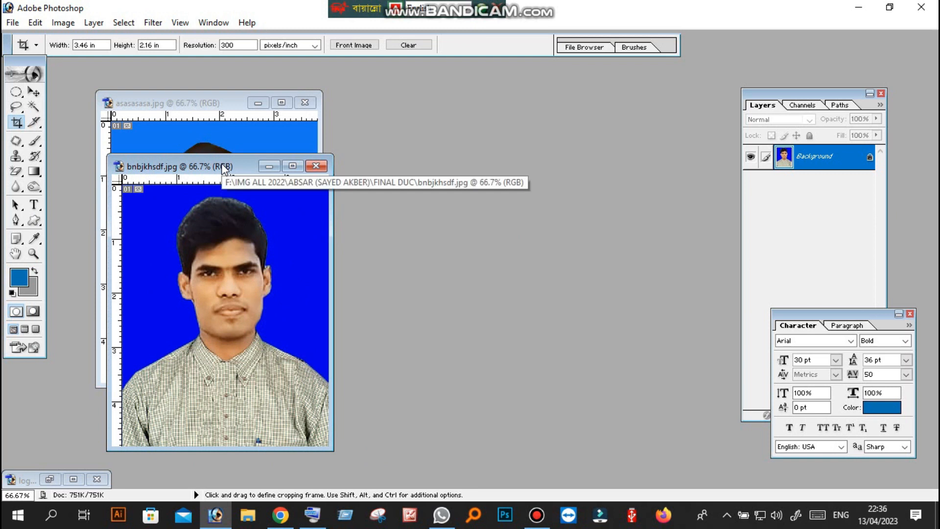
pyautogui.moveTo(214, 156); pyautogui.dragTo(198, 157)
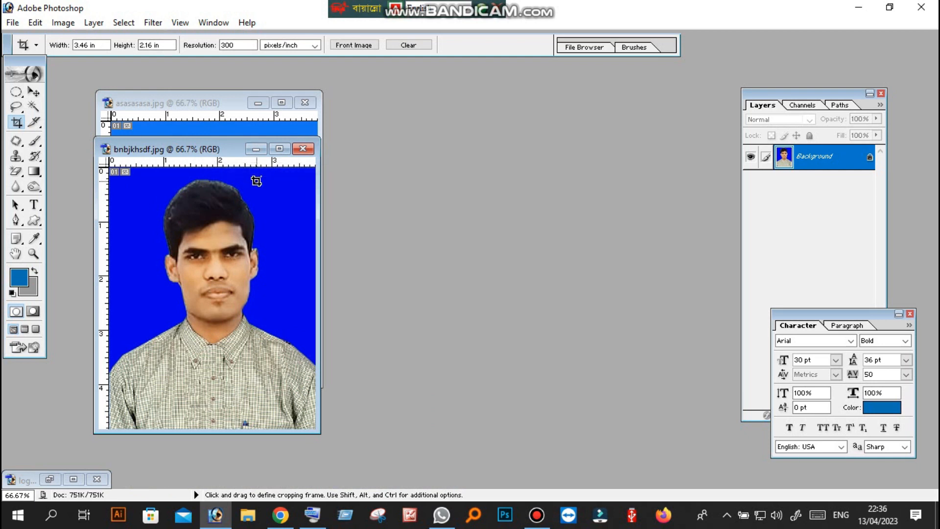
# Create a new document using the A4 preset size
pyautogui.press('ctrl')
pyautogui.press('ctrl')
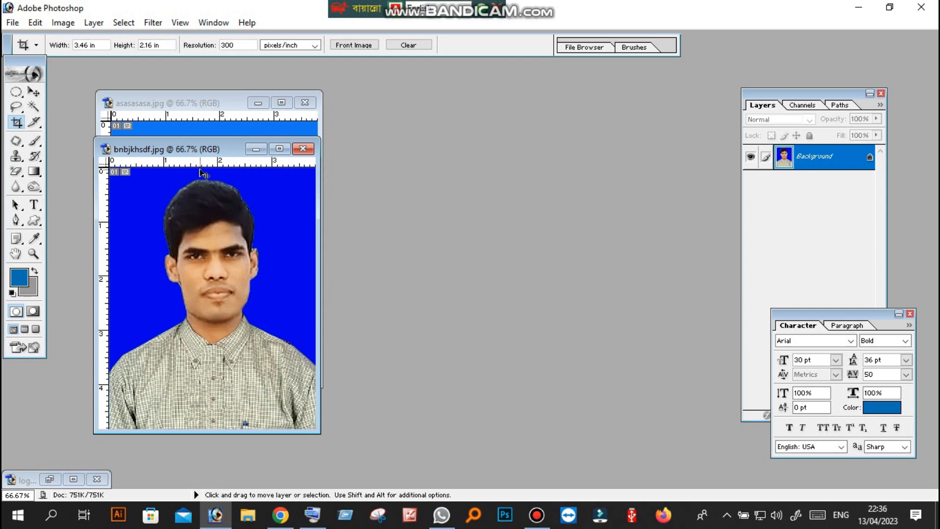
pyautogui.hotkey('ctrl', 'n')
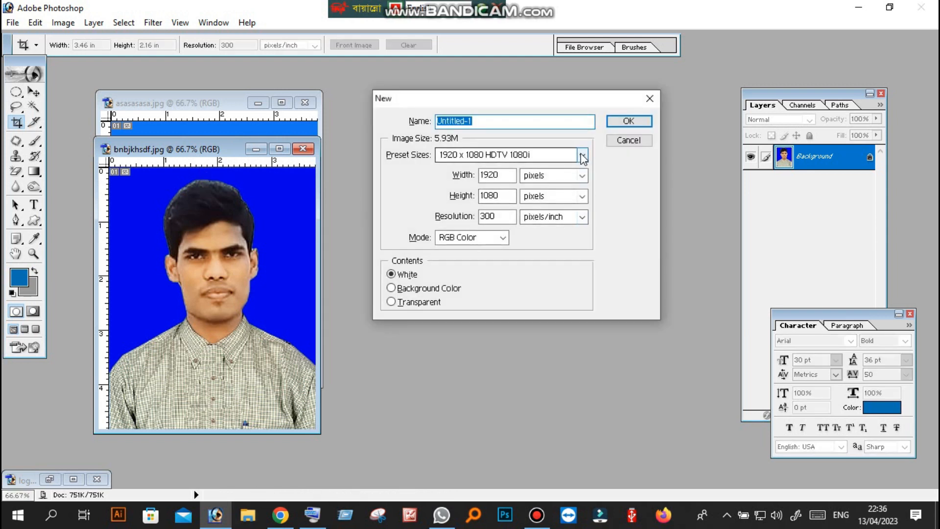
pyautogui.moveTo(483, 101)
pyautogui.mouseDown()
pyautogui.moveTo(477, 239)
pyautogui.moveTo(503, 113)
pyautogui.moveTo(487, 96)
pyautogui.mouseUp()
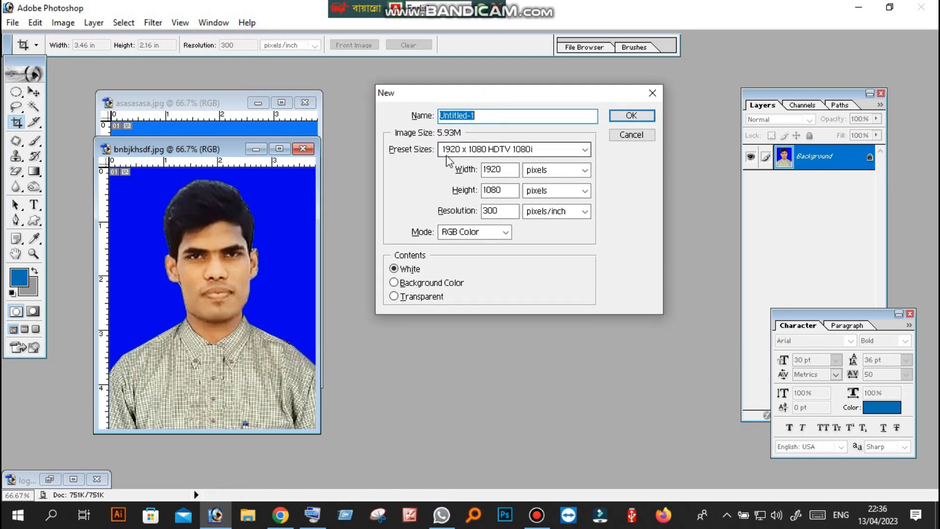
pyautogui.click(568, 150)
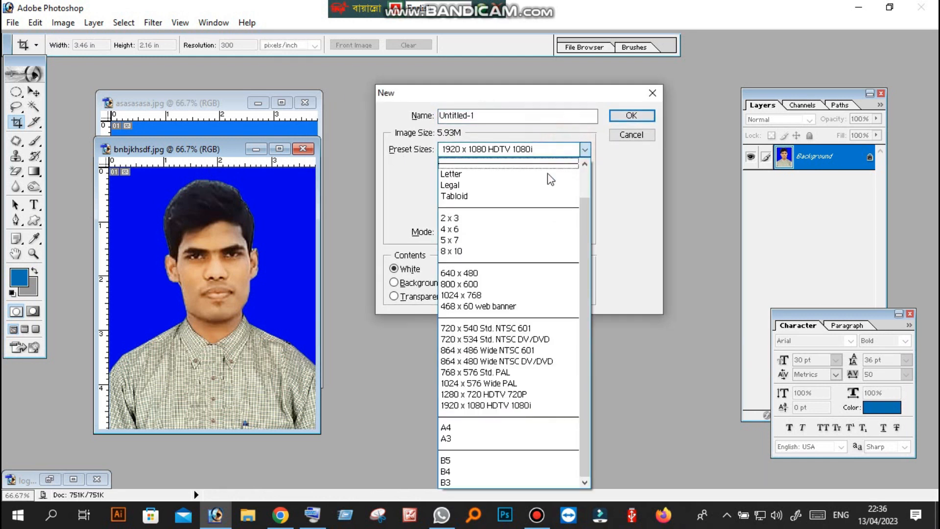
pyautogui.click(458, 427)
pyautogui.click(631, 115)
# Arrange the document windows side by side and copy both portrait photos into the blank A4 document
pyautogui.moveTo(223, 105); pyautogui.dragTo(533, 106)
pyautogui.moveTo(209, 151); pyautogui.dragTo(293, 107)
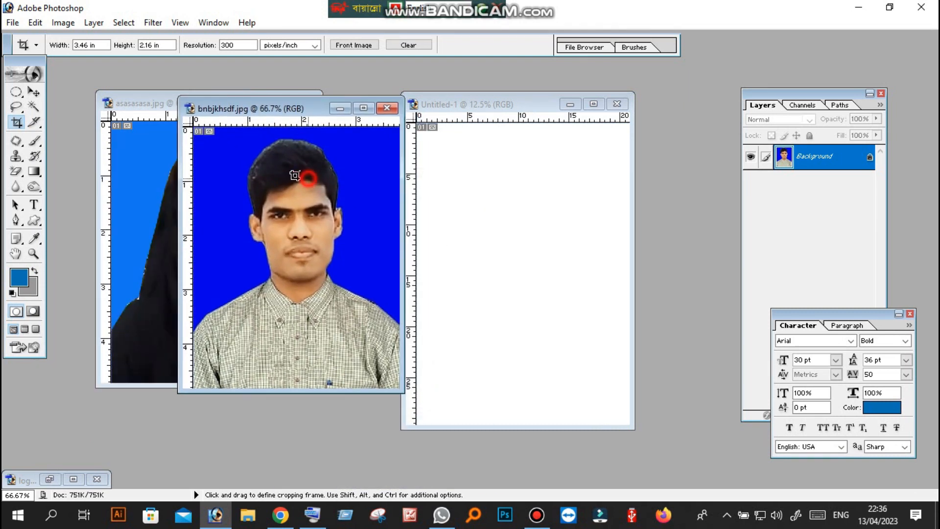
pyautogui.click(34, 91)
pyautogui.moveTo(297, 170); pyautogui.dragTo(557, 237)
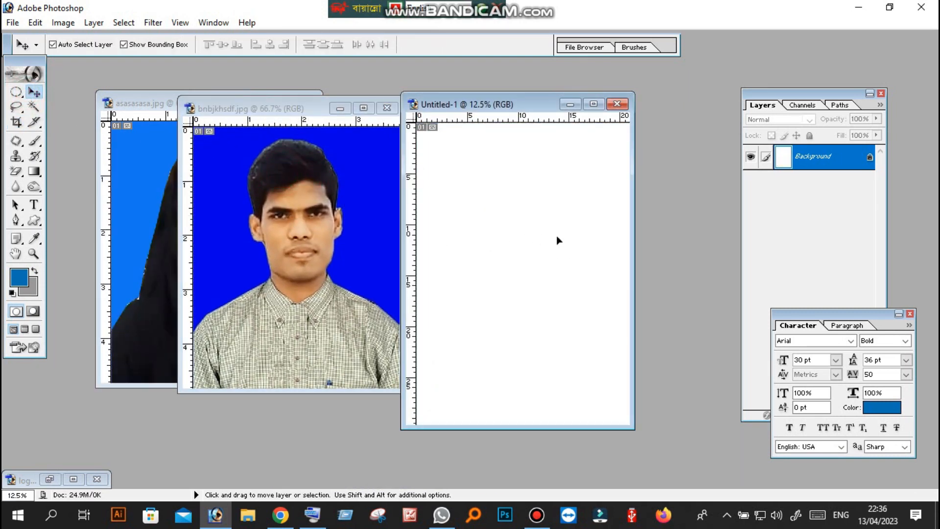
pyautogui.click(148, 183)
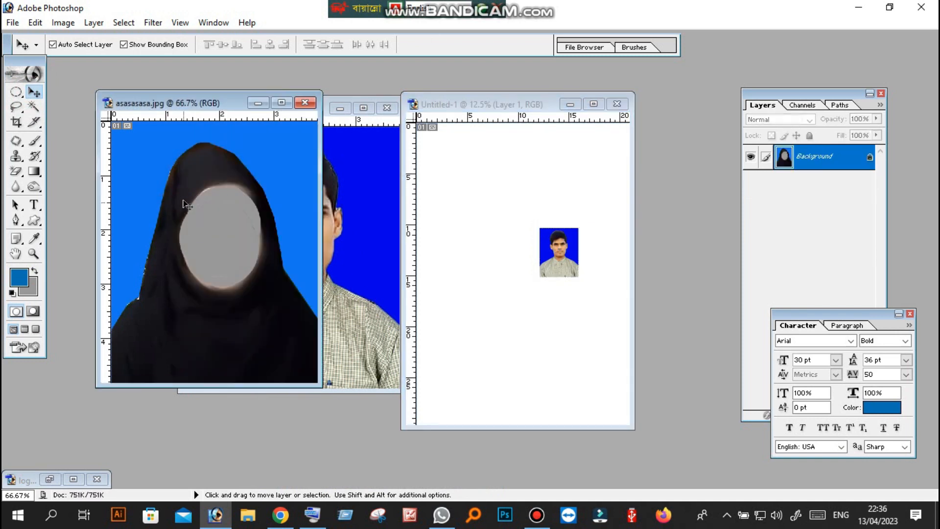
pyautogui.click(540, 233)
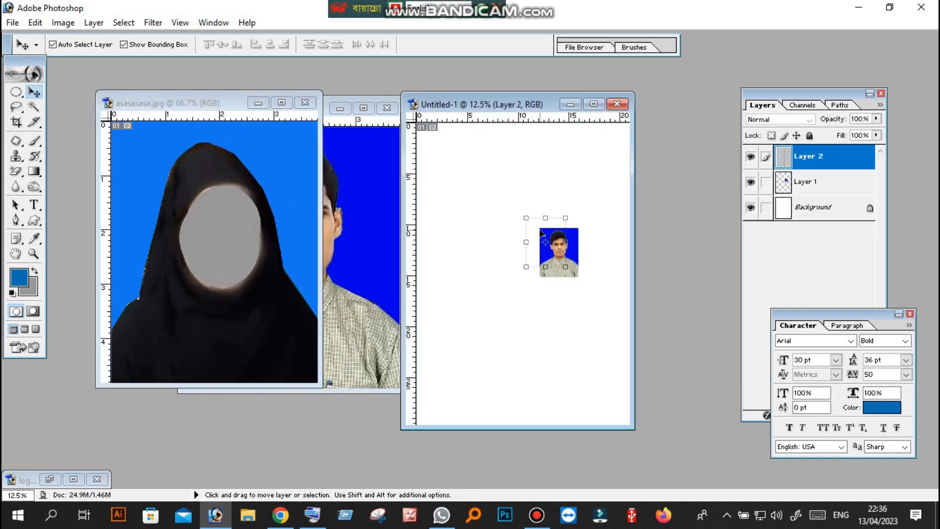
# Maximize the A4 document and separate the overlapping photos, with the man's portrait to the left of the veiled one
pyautogui.click(594, 105)
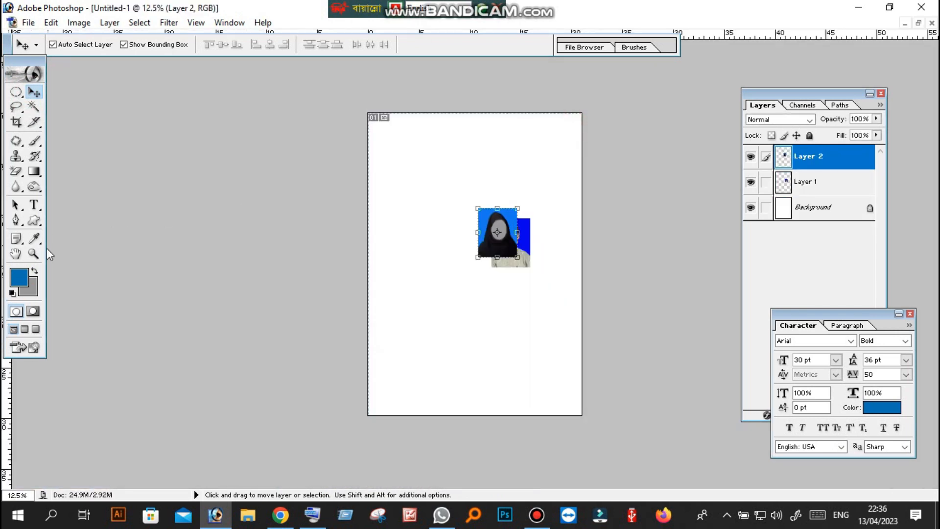
pyautogui.click(34, 253)
pyautogui.click(540, 254)
pyautogui.click(544, 254)
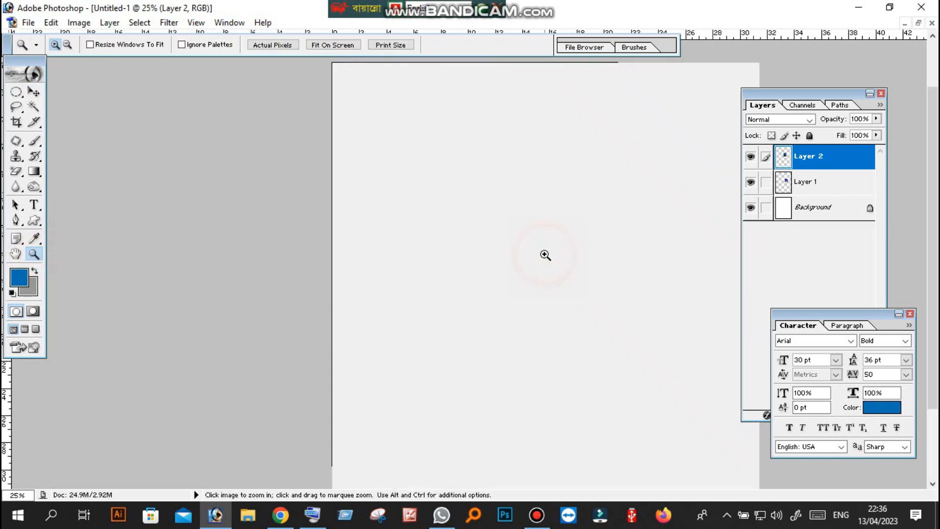
pyautogui.click(33, 92)
pyautogui.moveTo(535, 229); pyautogui.dragTo(422, 239)
pyautogui.click(611, 265)
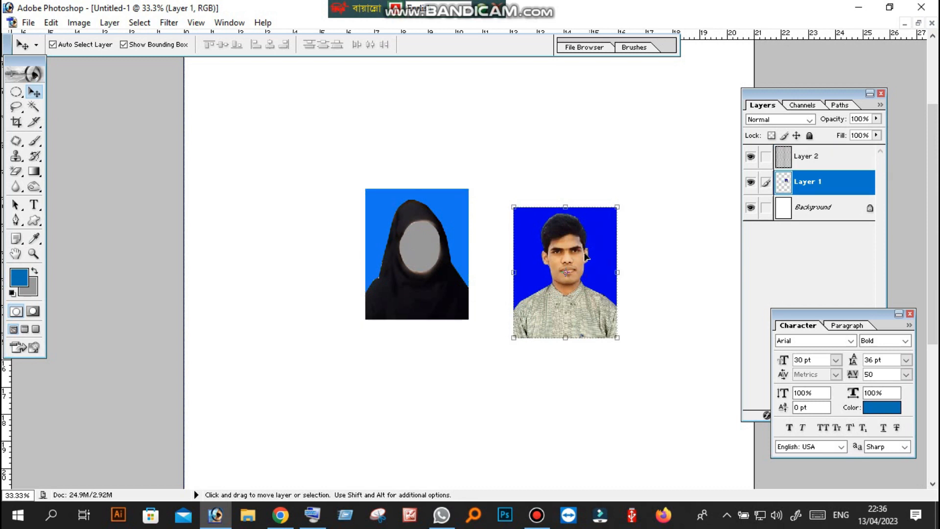
pyautogui.moveTo(467, 274); pyautogui.dragTo(376, 243)
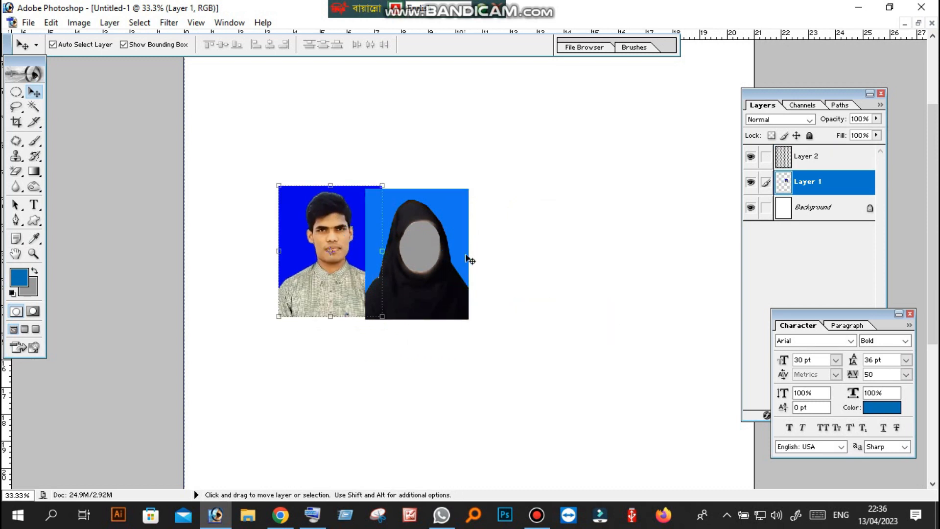
pyautogui.click(451, 251)
pyautogui.moveTo(538, 257); pyautogui.dragTo(540, 257)
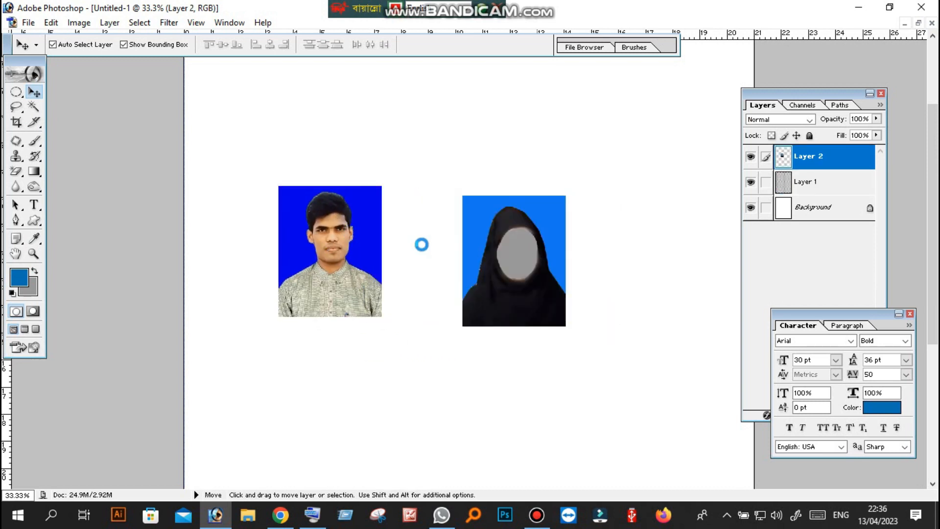
# Move the man's photo right so its edge meets the edge of the veiled portrait
pyautogui.click(336, 239)
pyautogui.moveTo(379, 238); pyautogui.dragTo(460, 247)
pyautogui.scroll(1, 419, 246)
pyautogui.scroll(-2, 420, 244)
pyautogui.click(34, 255)
pyautogui.click(385, 248)
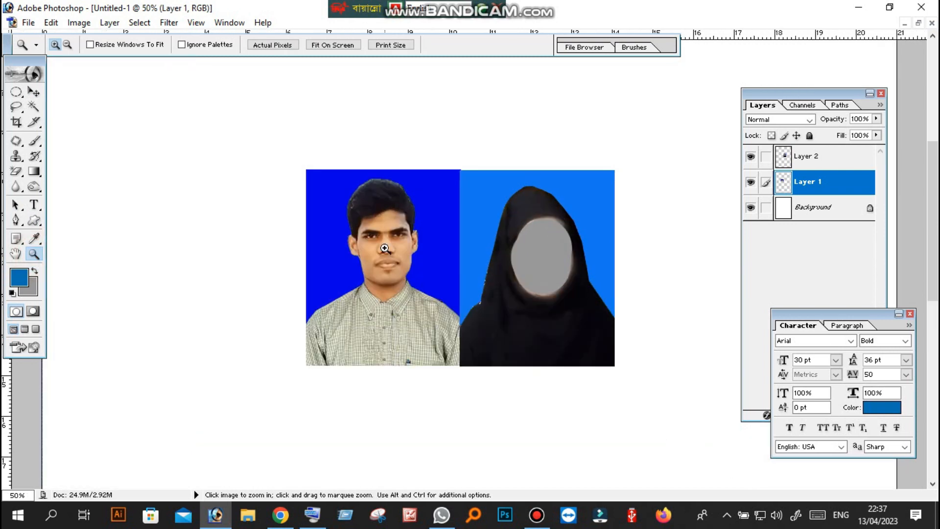
pyautogui.scroll(1, 441, 279)
pyautogui.scroll(-1, 440, 279)
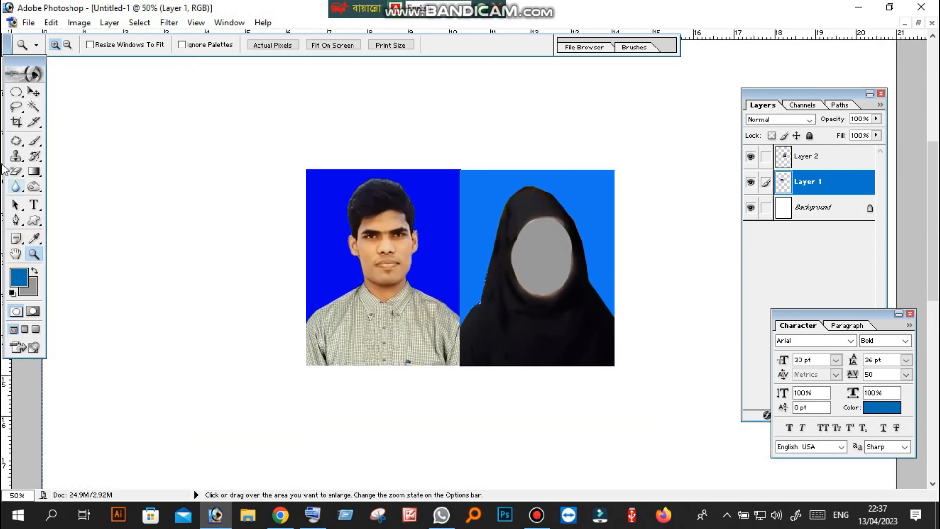
# Slide the man's photo partly beneath the veiled portrait and align the veiled portrait level with it
pyautogui.click(33, 93)
pyautogui.click(307, 234)
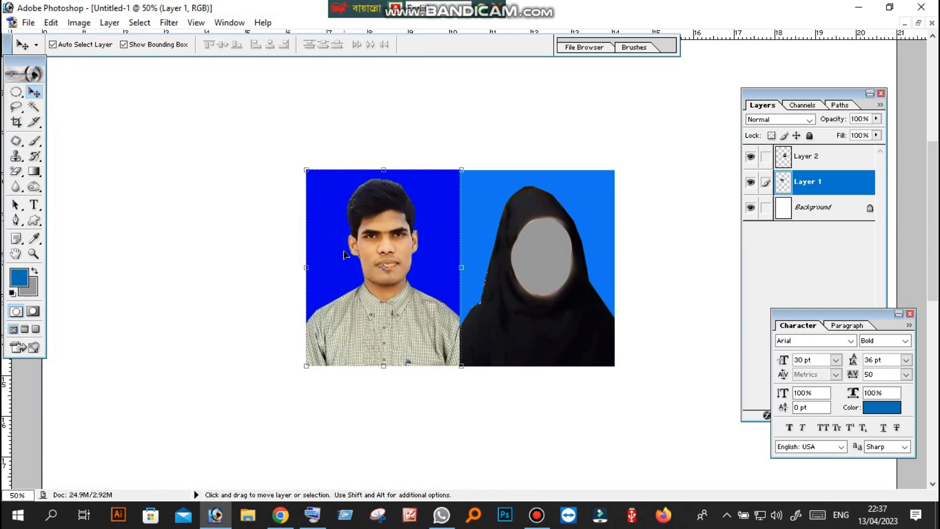
pyautogui.moveTo(358, 259)
pyautogui.mouseDown()
pyautogui.moveTo(372, 258)
pyautogui.moveTo(350, 257)
pyautogui.moveTo(375, 260)
pyautogui.mouseUp()
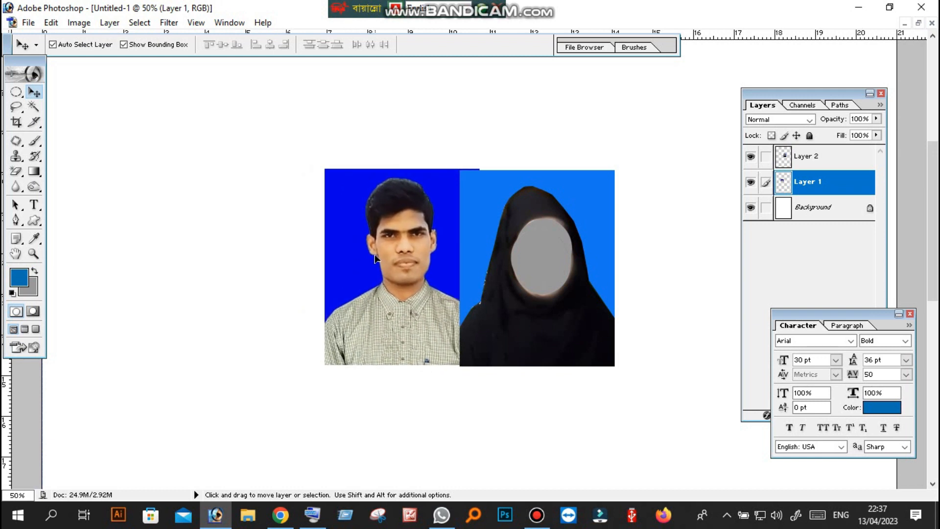
pyautogui.click(539, 309)
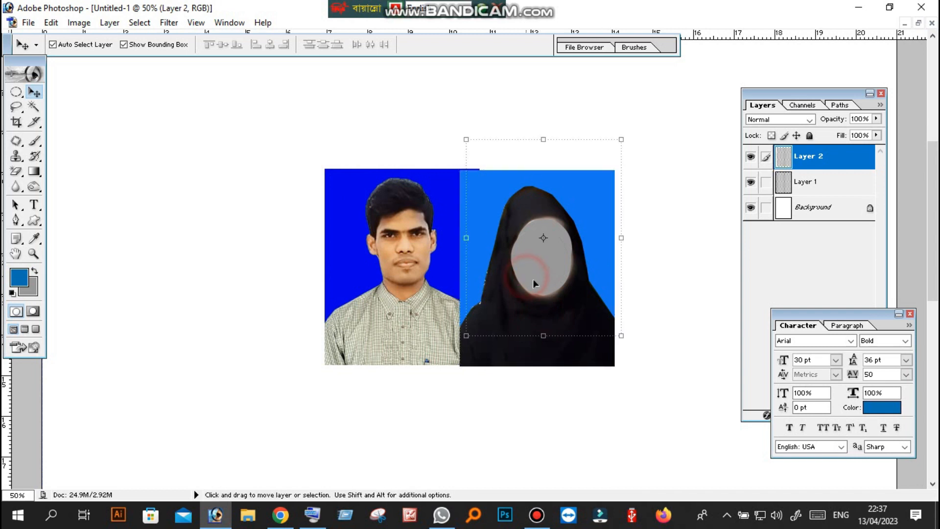
pyautogui.moveTo(542, 288); pyautogui.dragTo(547, 259)
pyautogui.moveTo(542, 292); pyautogui.dragTo(533, 298)
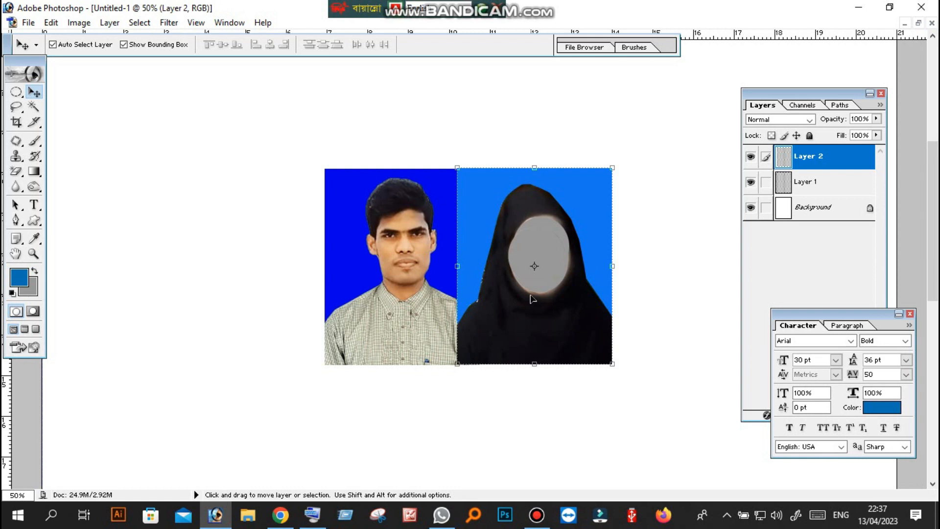
pyautogui.press('Left')
pyautogui.press('Left')
pyautogui.press('Left')
pyautogui.press('Left')
pyautogui.press('Left')
pyautogui.press('Left')
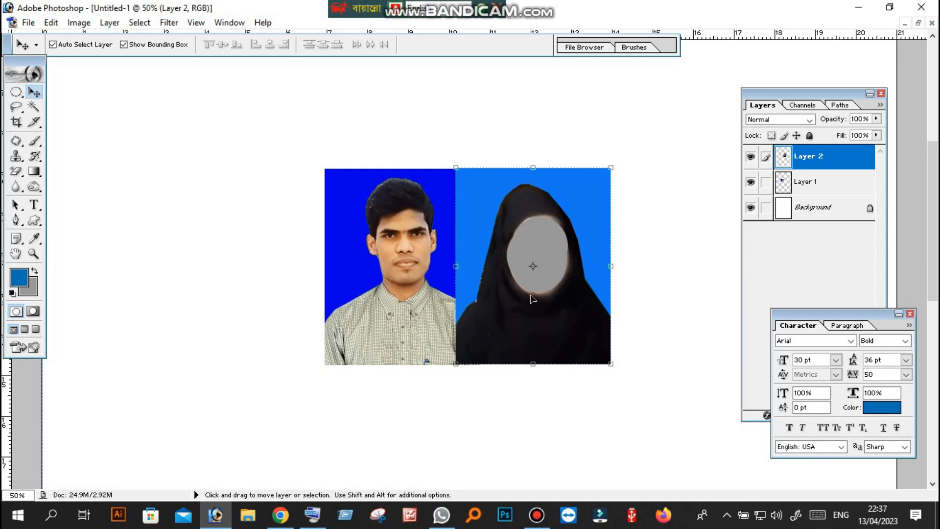
# Scale the veiled portrait to 98.2% width and 96.5% height and apply the transform
pyautogui.click(16, 122)
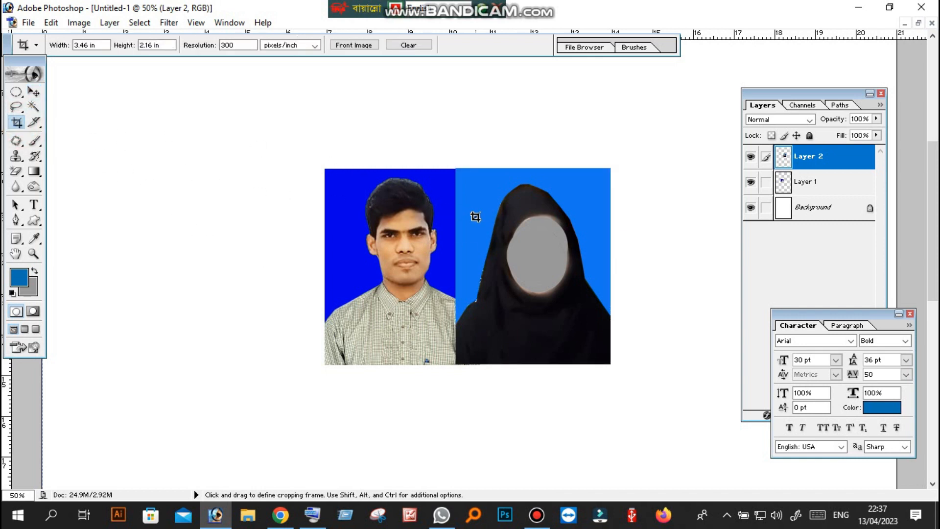
pyautogui.click(32, 93)
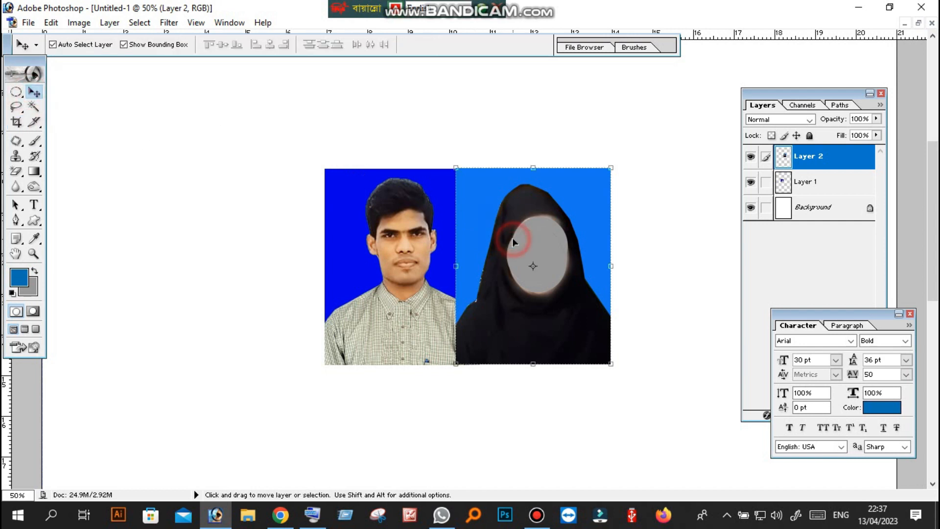
pyautogui.moveTo(613, 166); pyautogui.dragTo(608, 174)
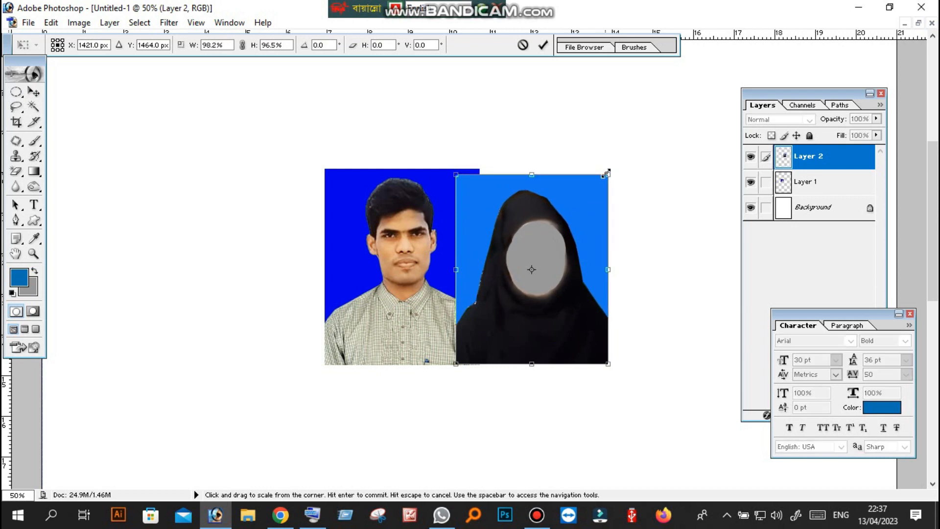
pyautogui.doubleClick(576, 218)
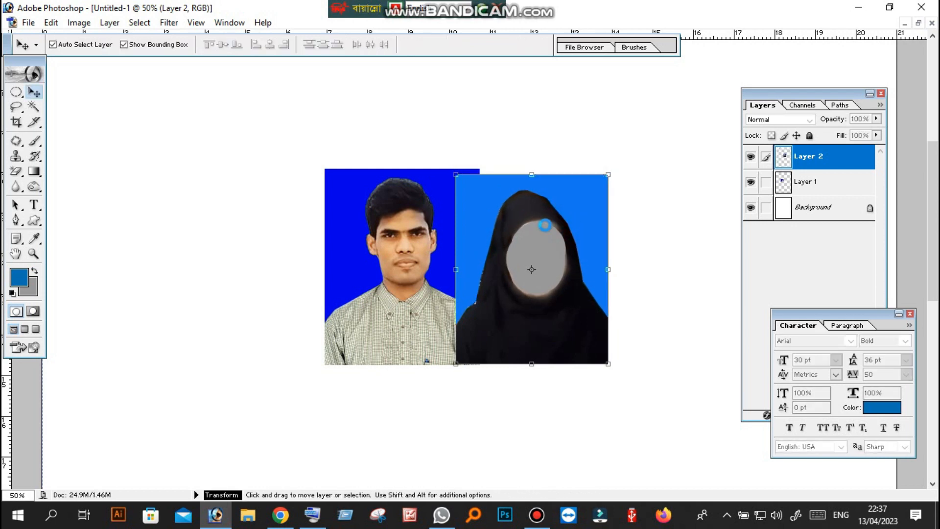
pyautogui.click(16, 122)
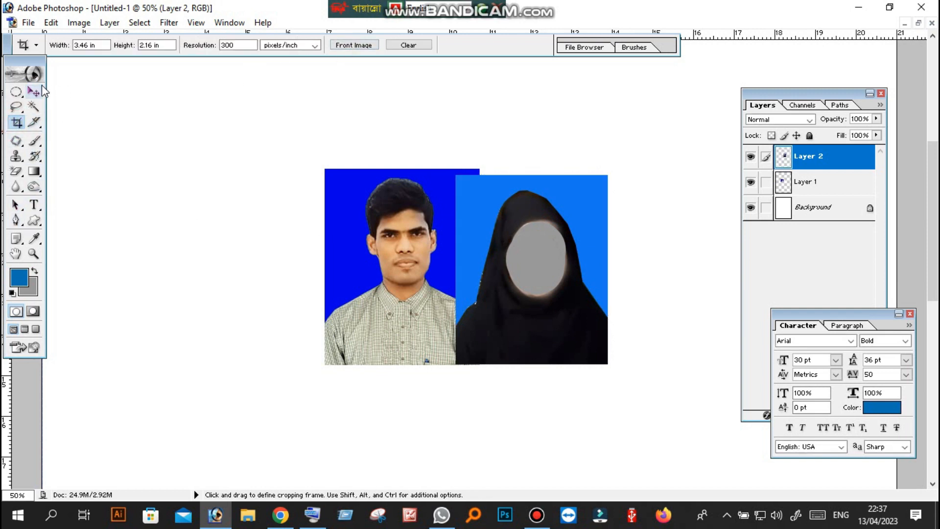
pyautogui.moveTo(714, 34); pyautogui.dragTo(699, 179)
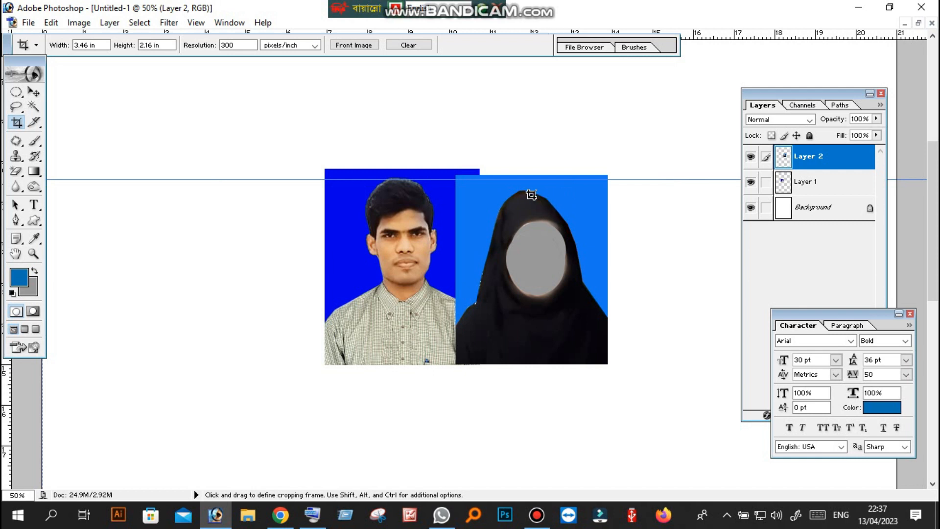
pyautogui.scroll(1, 531, 195)
pyautogui.hotkey('ctrl', 'z')
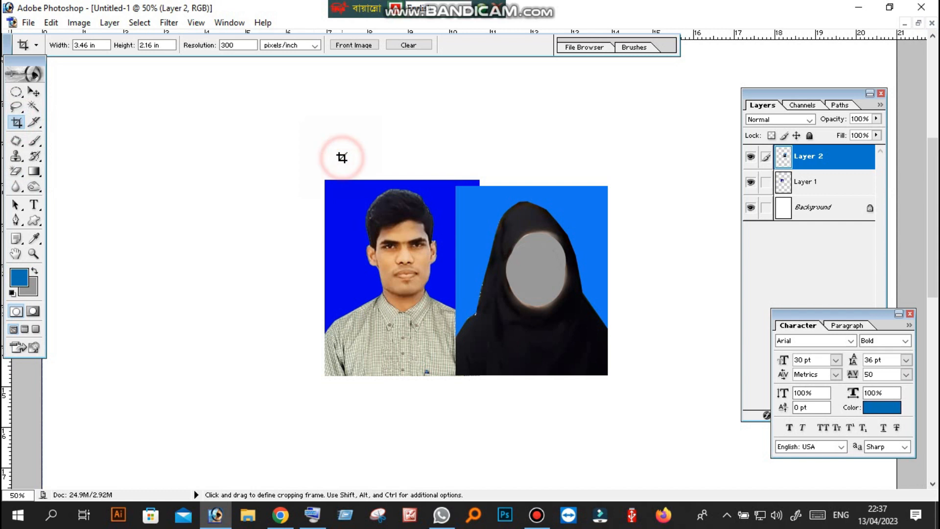
# Set the Crop tool's width to 1.5
pyautogui.click(101, 45)
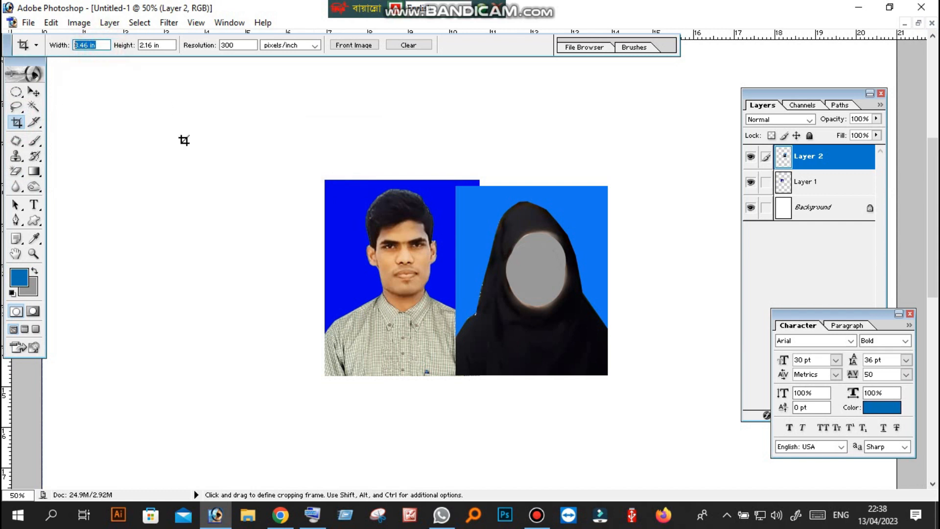
pyautogui.click(16, 123)
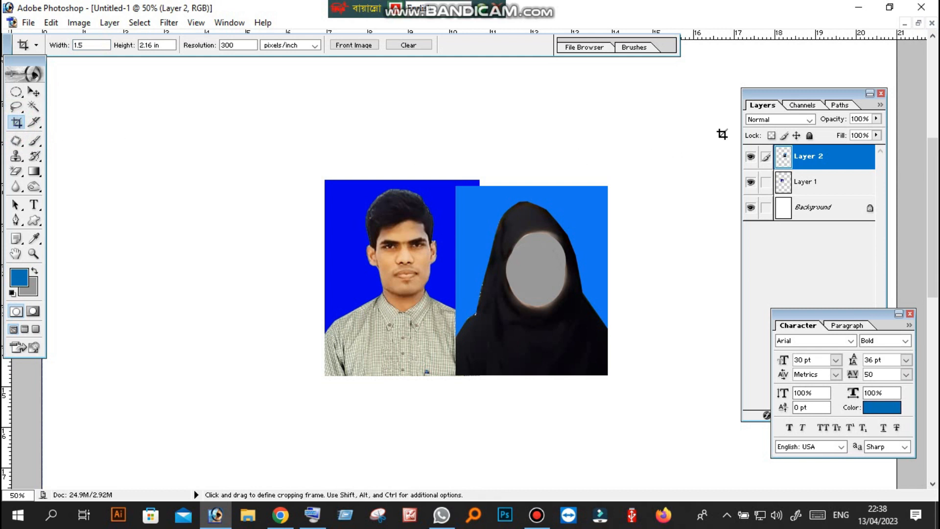
pyautogui.click(926, 129)
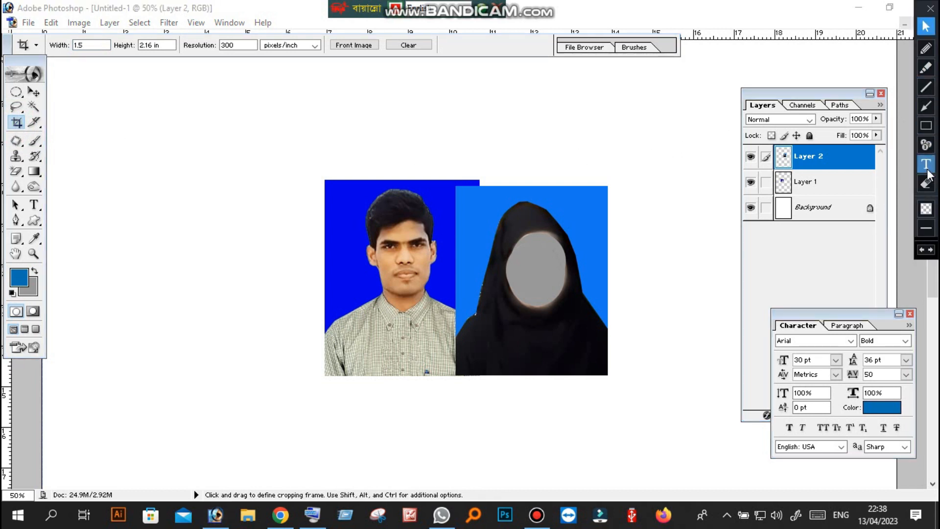
pyautogui.click(926, 125)
pyautogui.moveTo(45, 31); pyautogui.dragTo(433, 60)
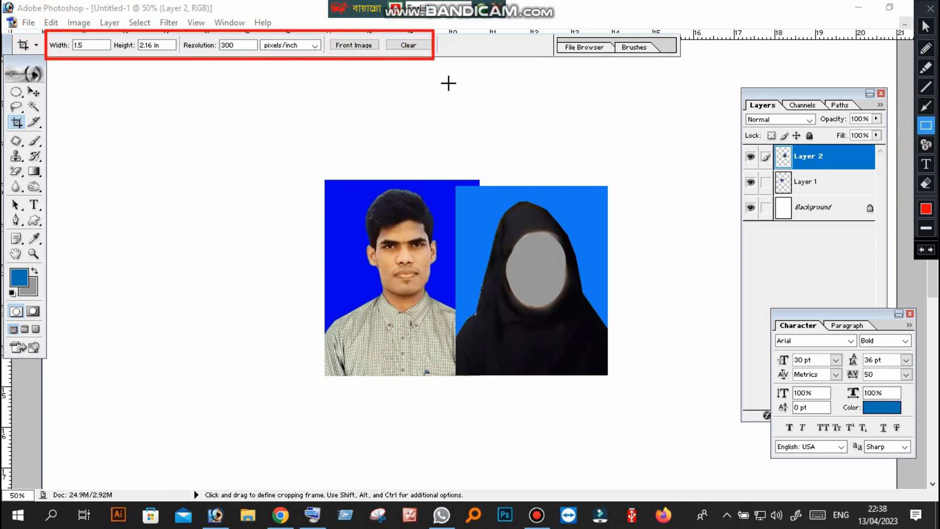
pyautogui.hotkey('ctrl', 'z')
pyautogui.click(926, 26)
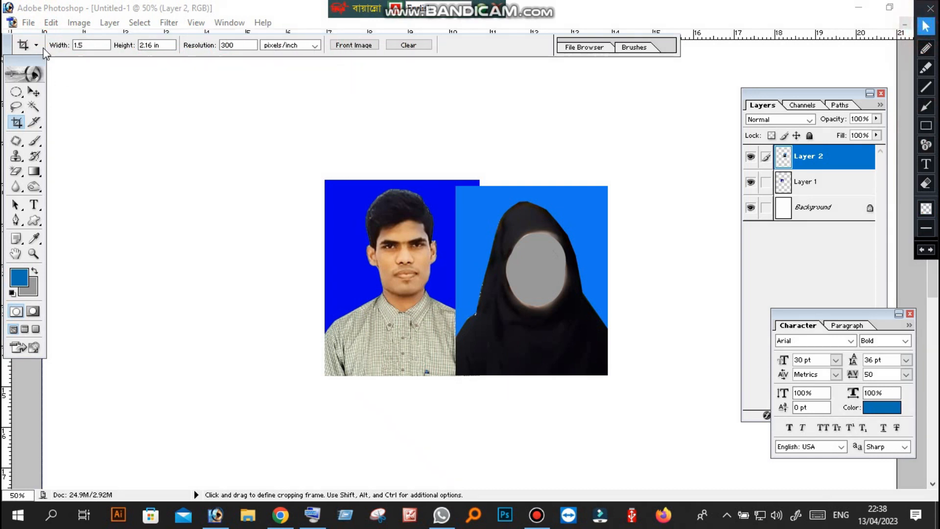
# Set the crop size to 1.5 in wide and 1.9 in high for the joint photo
pyautogui.write('cm')
pyautogui.moveTo(101, 45); pyautogui.dragTo(11, 59)
pyautogui.write('1')
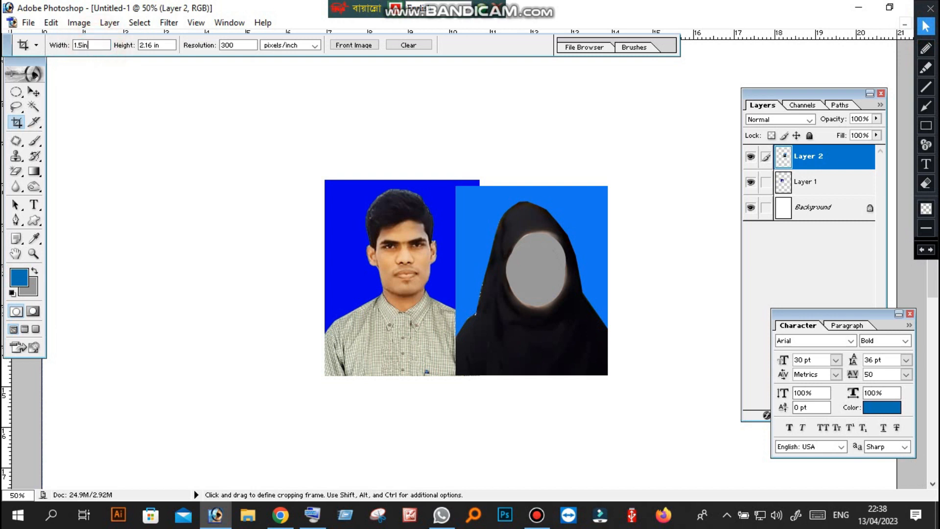
pyautogui.click(169, 48)
pyautogui.click(157, 45)
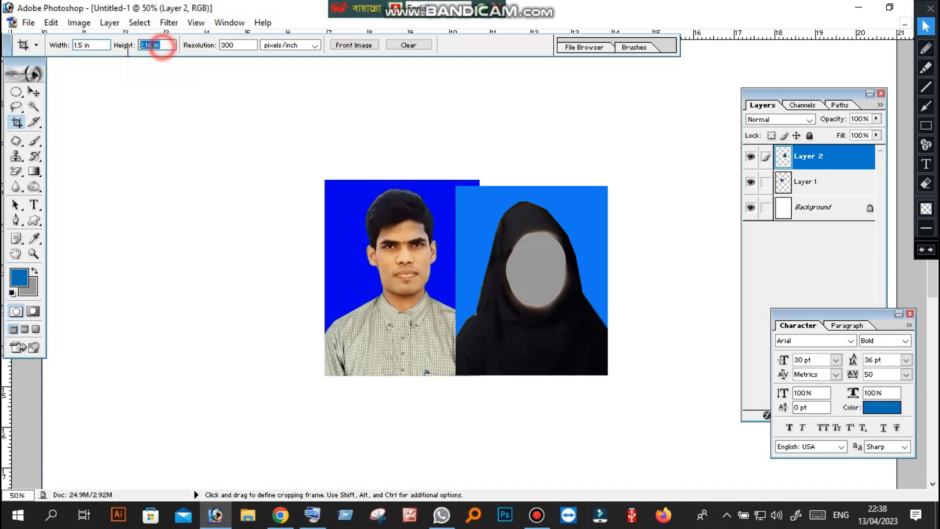
pyautogui.write('1.9in')
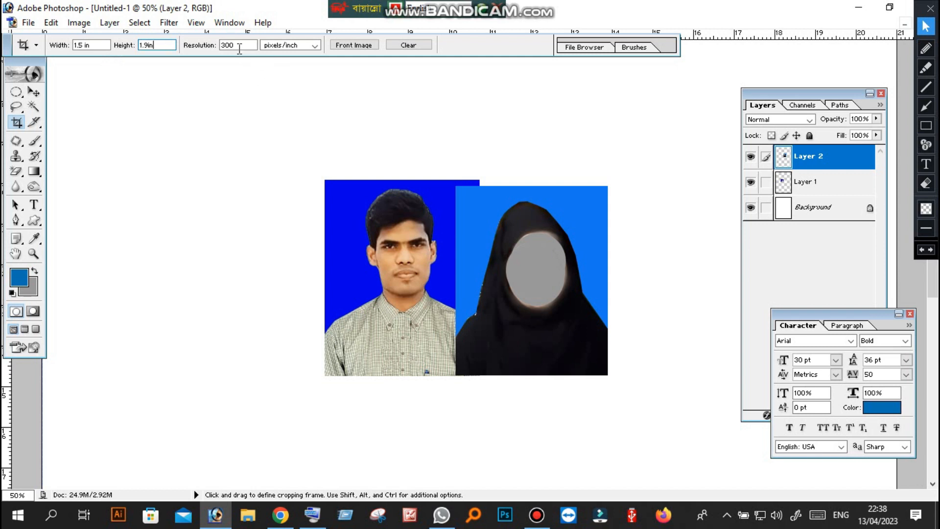
pyautogui.click(240, 49)
# Crop the document to both portraits, framing them edge to edge with a white strip above their heads
pyautogui.click(363, 206)
pyautogui.moveTo(332, 178); pyautogui.dragTo(512, 373)
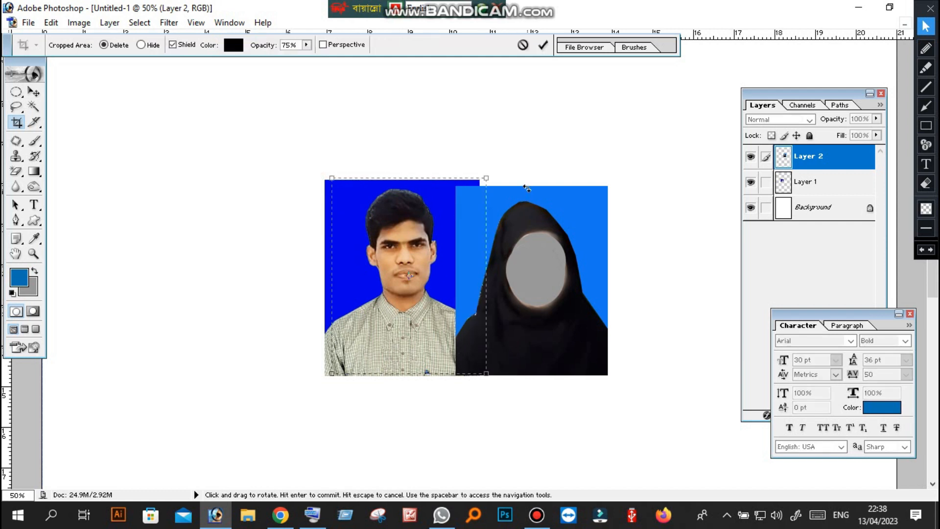
pyautogui.moveTo(454, 206)
pyautogui.mouseDown()
pyautogui.moveTo(464, 207)
pyautogui.moveTo(447, 207)
pyautogui.mouseUp()
pyautogui.moveTo(508, 161); pyautogui.dragTo(504, 365)
pyautogui.moveTo(454, 285); pyautogui.dragTo(470, 304)
pyautogui.moveTo(517, 217); pyautogui.dragTo(631, 180)
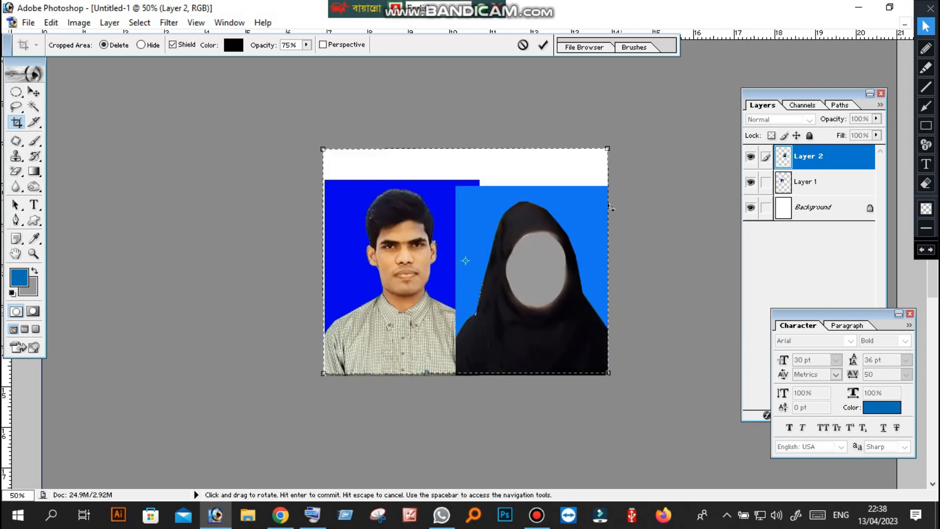
pyautogui.click(320, 149)
pyautogui.moveTo(321, 148); pyautogui.dragTo(325, 150)
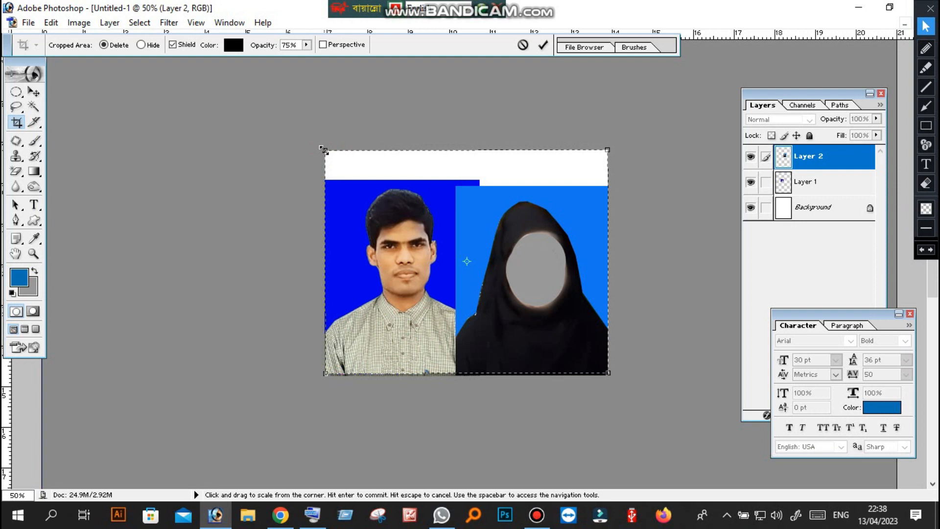
pyautogui.press('Return')
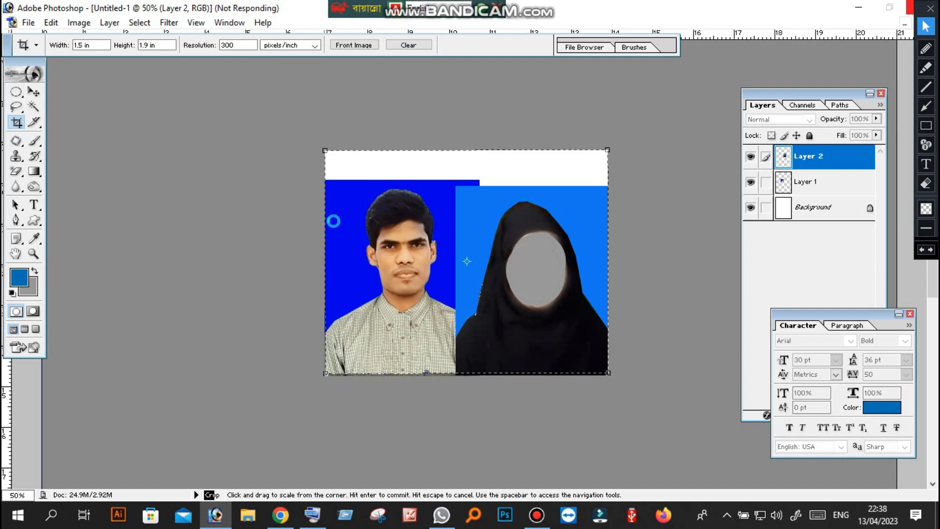
# Rotate the cropped canvas 90° CW so both portraits stand upright
pyautogui.scroll(5, 339, 224)
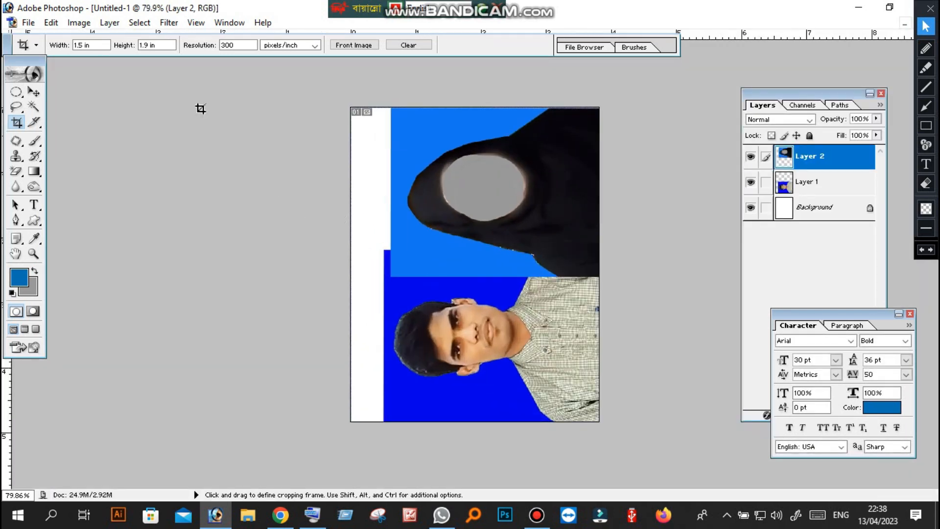
pyautogui.click(80, 23)
pyautogui.click(125, 166)
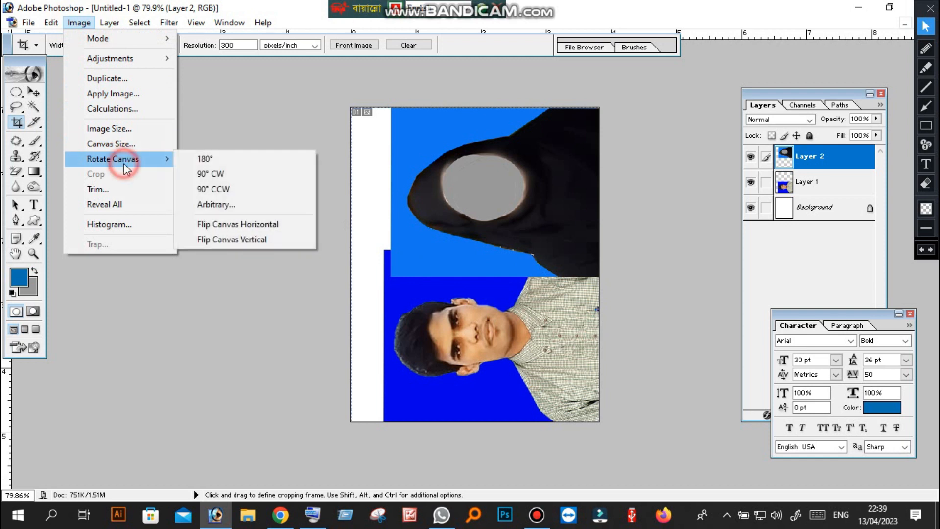
pyautogui.click(196, 176)
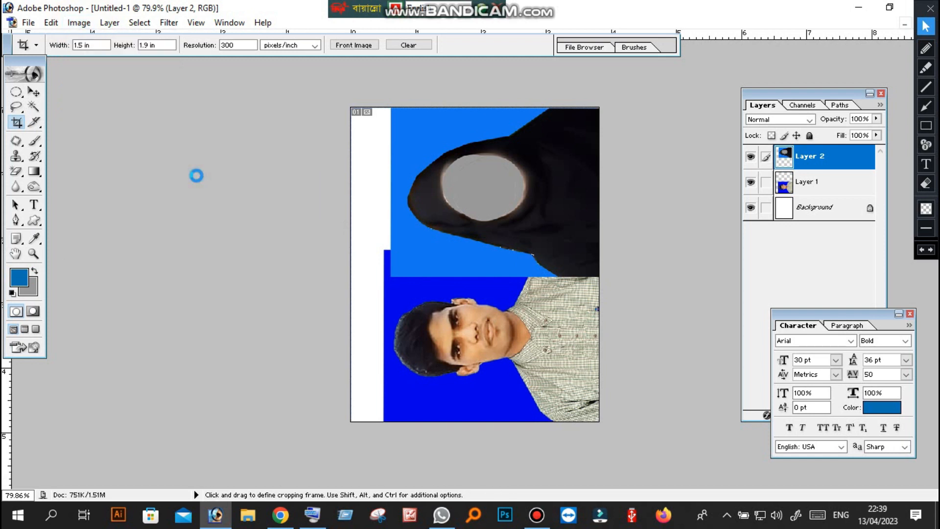
pyautogui.scroll(2, 496, 221)
pyautogui.scroll(1, 496, 223)
pyautogui.scroll(-4, 489, 223)
pyautogui.scroll(4, 485, 223)
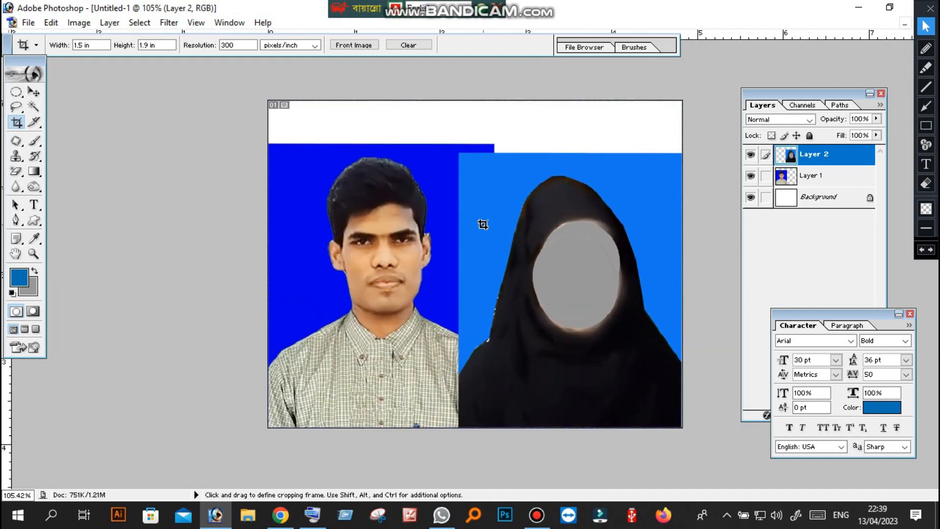
# Erase the light blue background around the veiled figure on Layer 2 with the Magic Eraser Tool
pyautogui.click(33, 105)
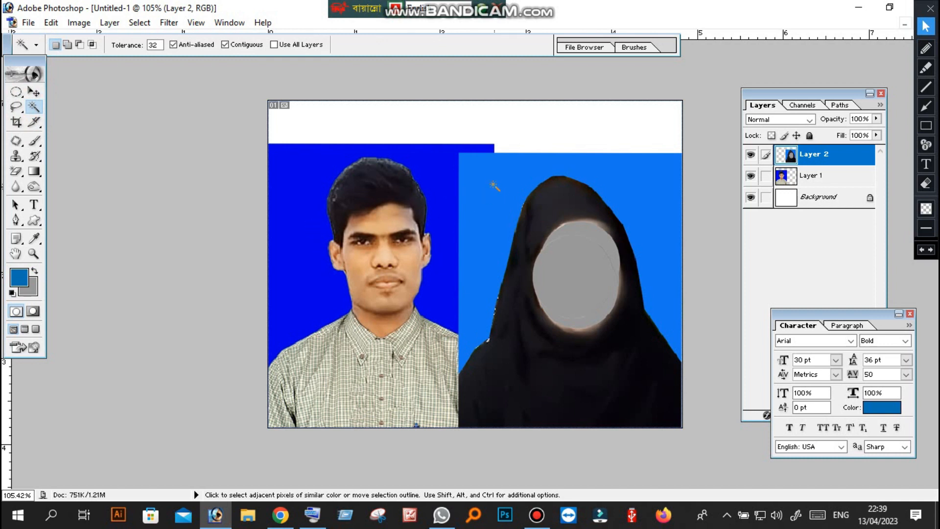
pyautogui.scroll(-4, 304, 156)
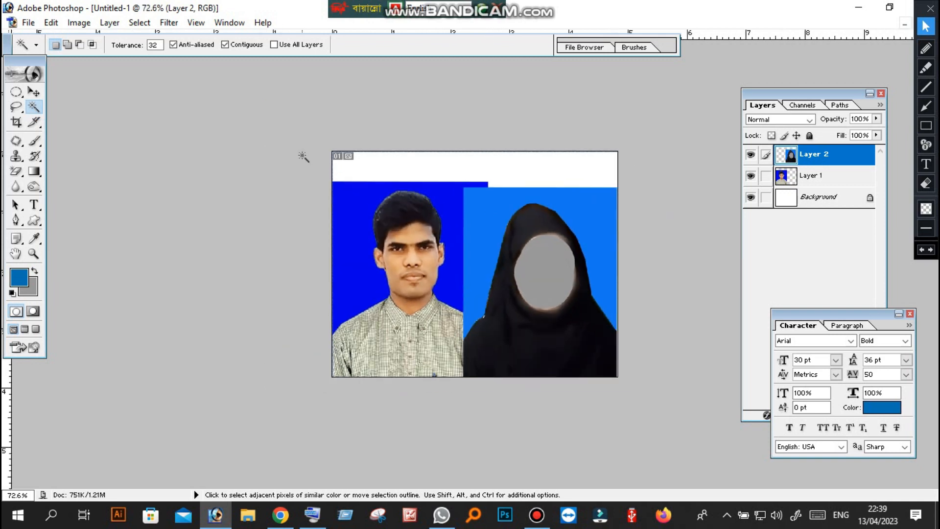
pyautogui.scroll(3, 302, 157)
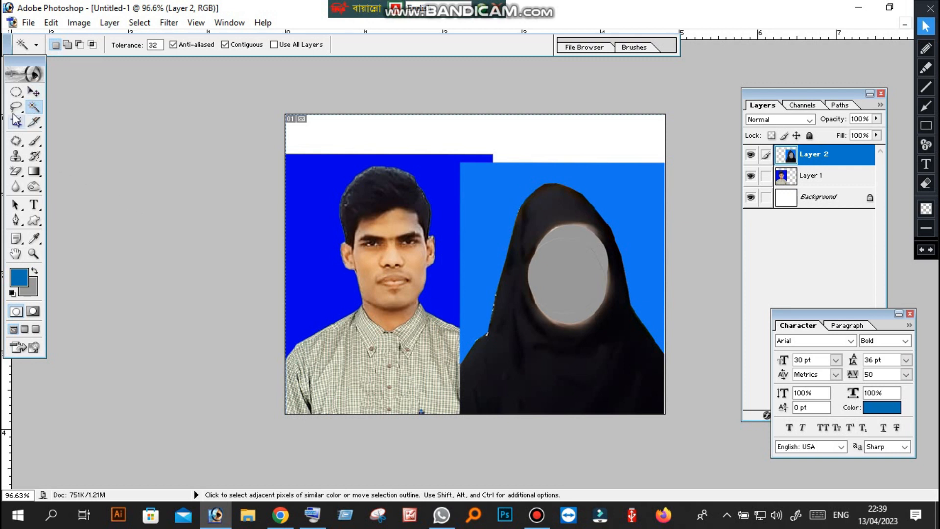
pyautogui.click(34, 109)
pyautogui.click(16, 173)
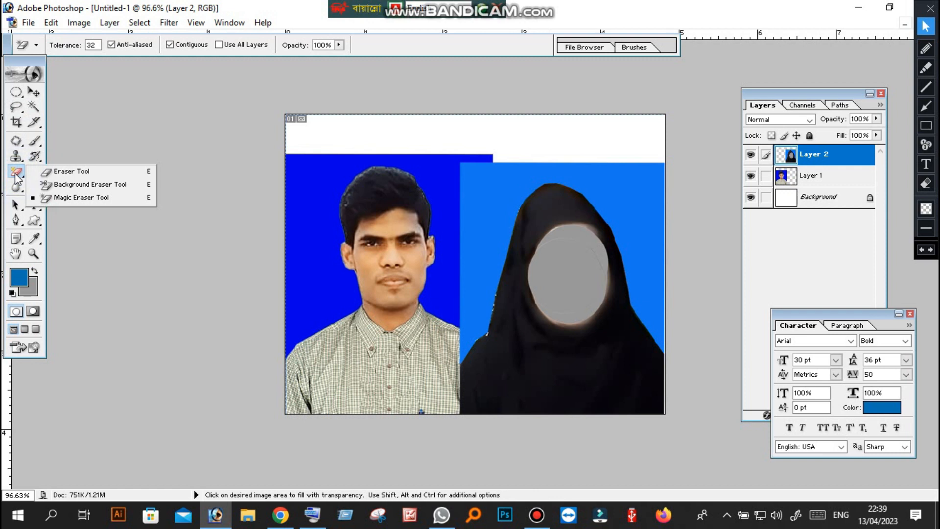
pyautogui.click(66, 197)
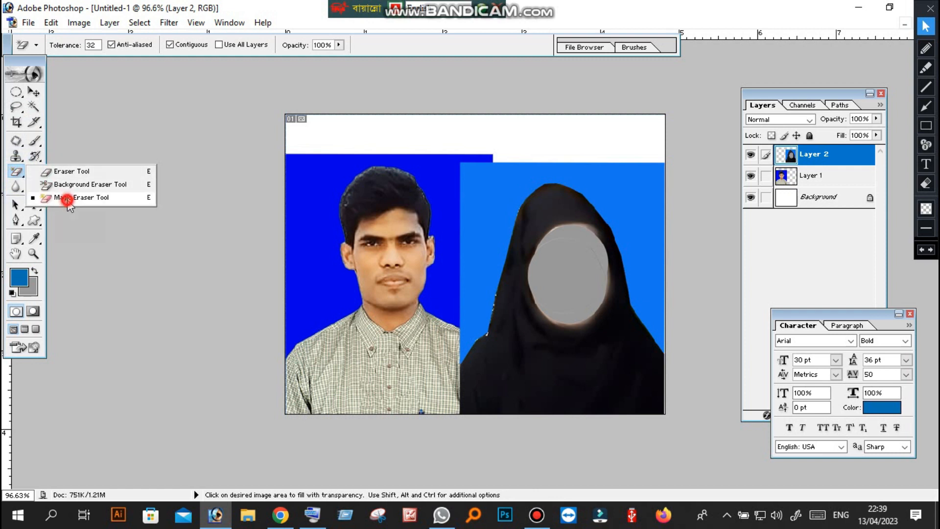
pyautogui.click(488, 196)
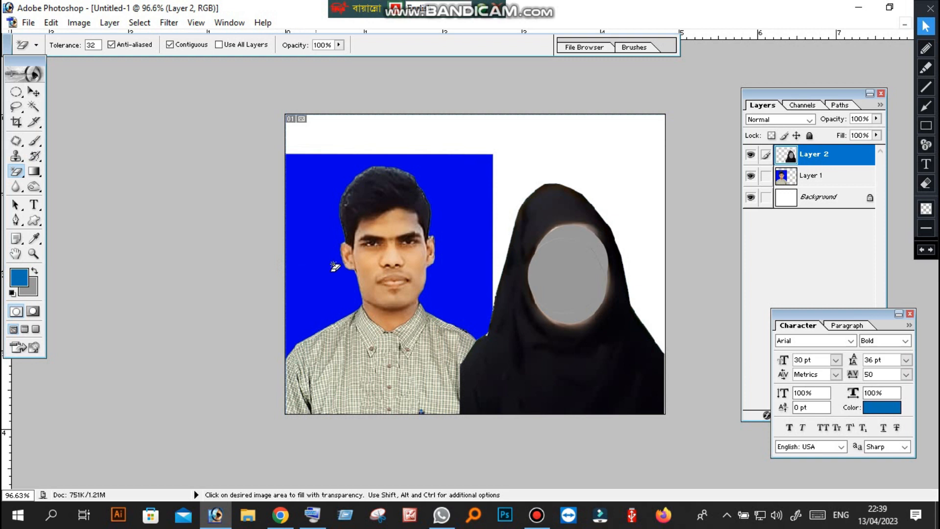
pyautogui.scroll(-1, 499, 212)
pyautogui.scroll(2, 499, 212)
pyautogui.scroll(-1, 499, 211)
pyautogui.scroll(1, 499, 211)
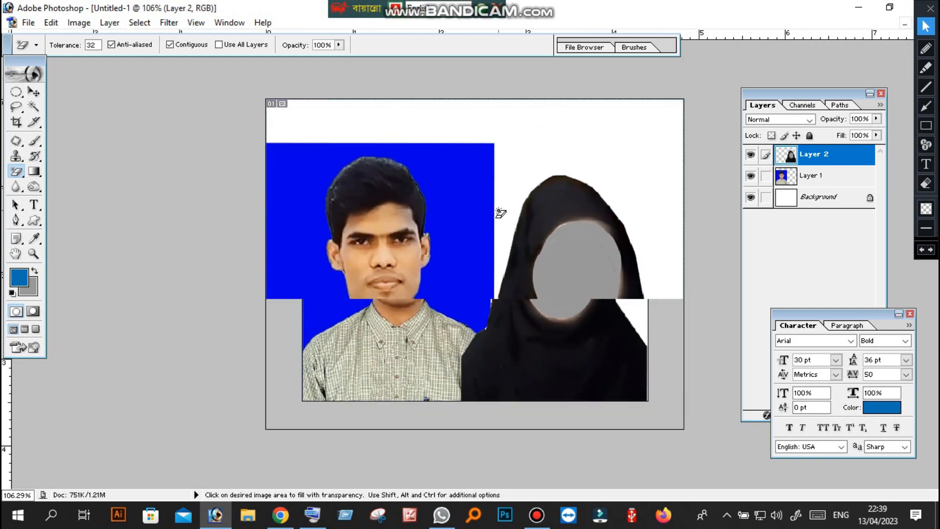
pyautogui.scroll(-2, 499, 210)
pyautogui.scroll(2, 498, 215)
pyautogui.scroll(-1, 500, 240)
pyautogui.scroll(1, 498, 240)
pyautogui.scroll(-1, 498, 240)
pyautogui.scroll(1, 498, 240)
pyautogui.scroll(-1, 478, 258)
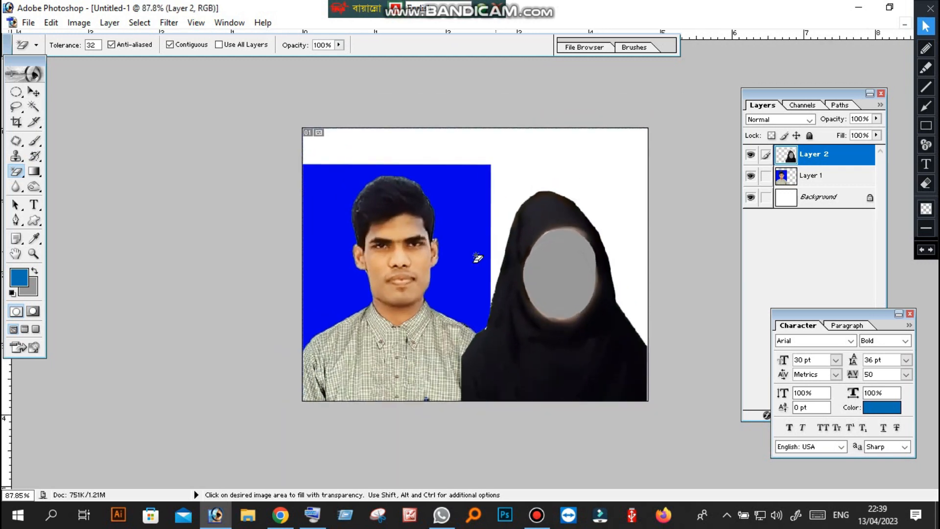
pyautogui.click(16, 121)
pyautogui.scroll(-1, 527, 264)
pyautogui.scroll(1, 528, 265)
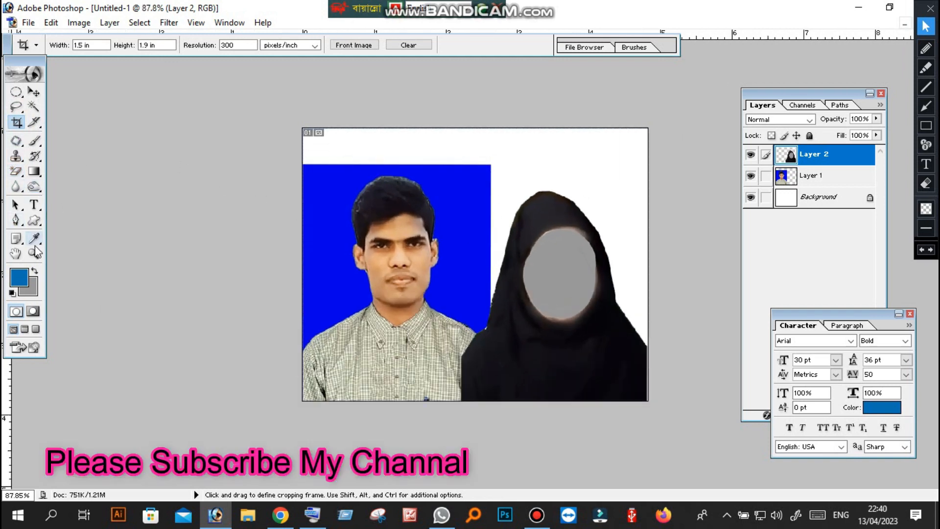
# Start a Pen Tool path where the veiled figure's sleeve cuts off against the shirt and curve it down to the canvas's lower edge
pyautogui.click(16, 220)
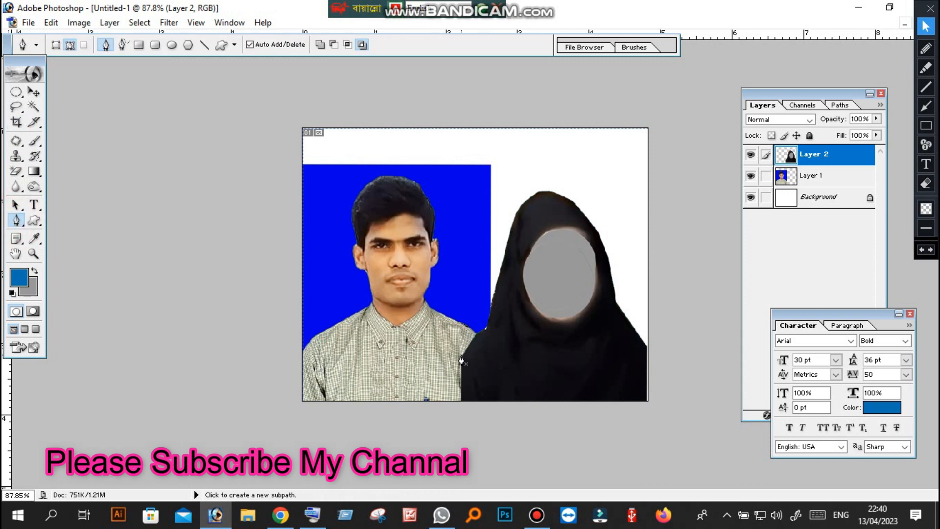
pyautogui.hotkey('ctrl', 'space')
pyautogui.click(481, 393)
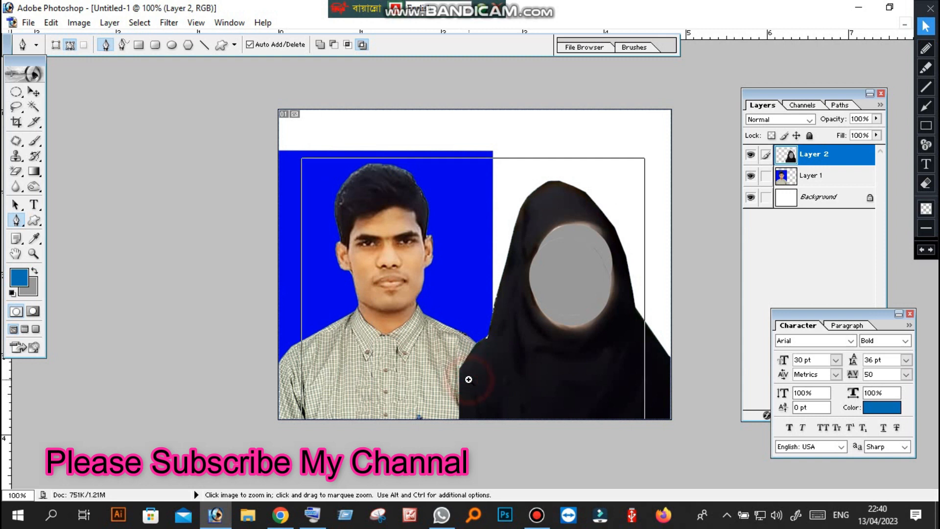
pyautogui.click(469, 380)
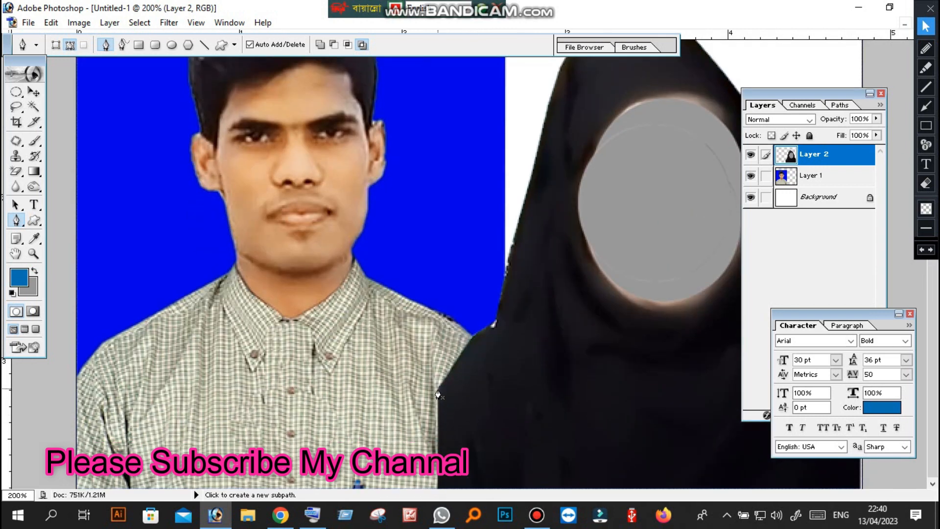
pyautogui.click(438, 392)
pyautogui.hotkey('ctrl', '+')
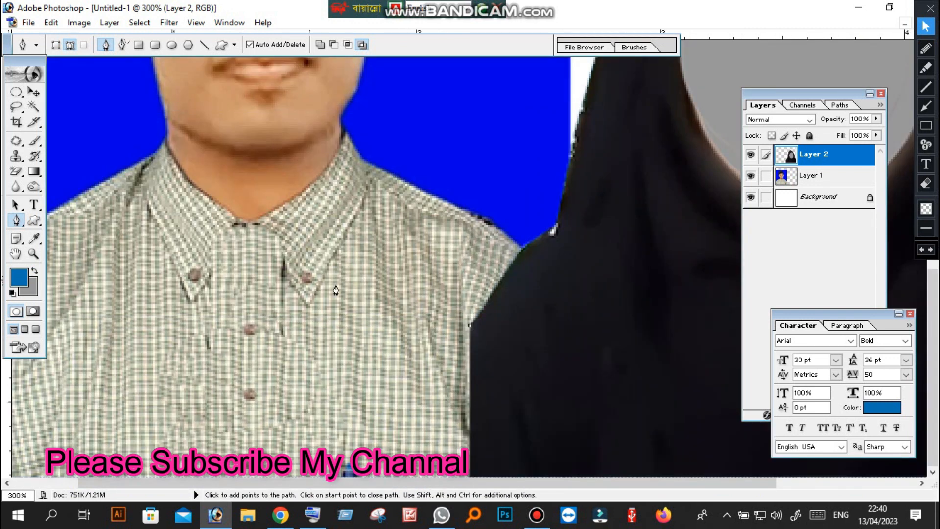
pyautogui.click(15, 206)
pyautogui.click(16, 221)
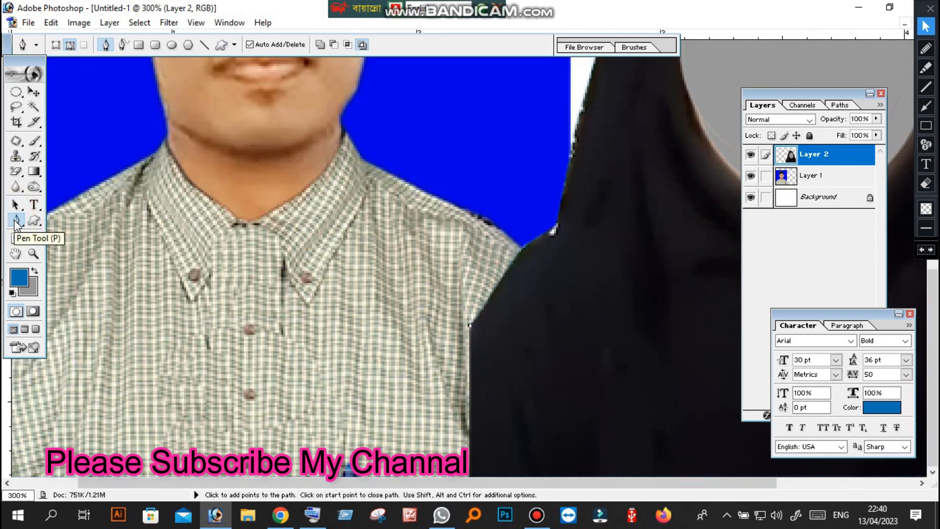
pyautogui.click(16, 222)
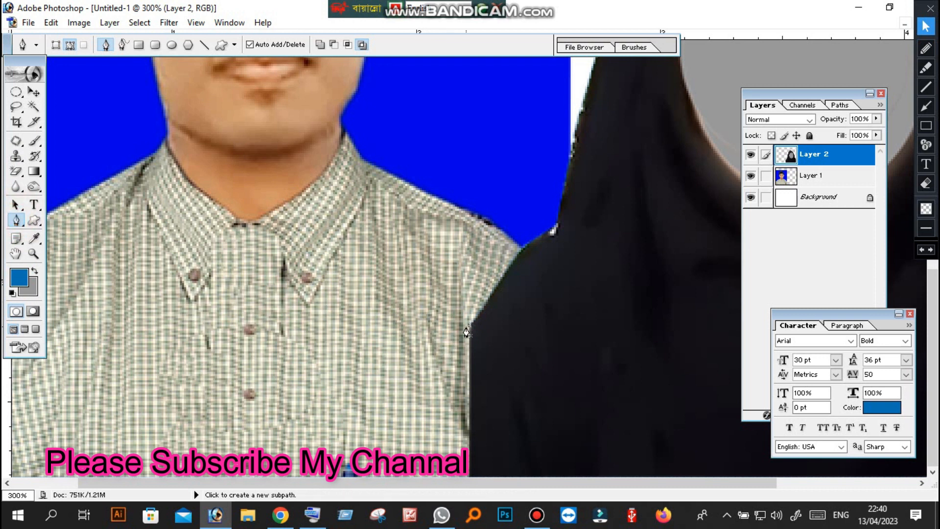
pyautogui.click(470, 325)
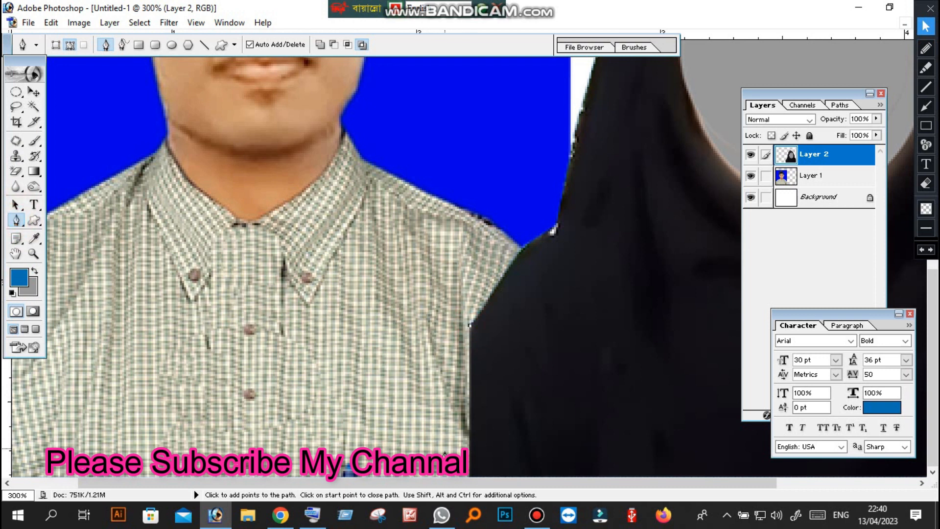
pyautogui.moveTo(444, 476); pyautogui.dragTo(455, 493)
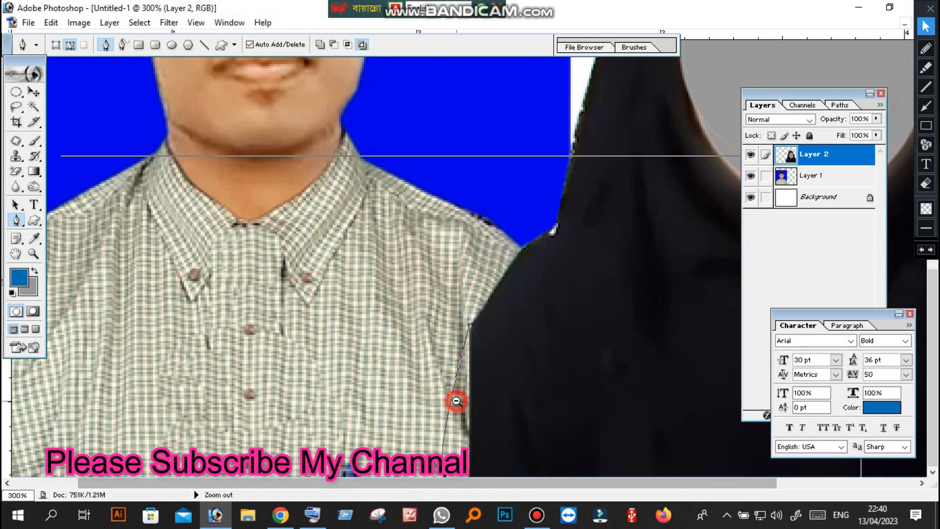
# Continue the path below the canvas and up across the black sleeve, closing it at its starting anchor
pyautogui.hotkey('ctrl', '-')
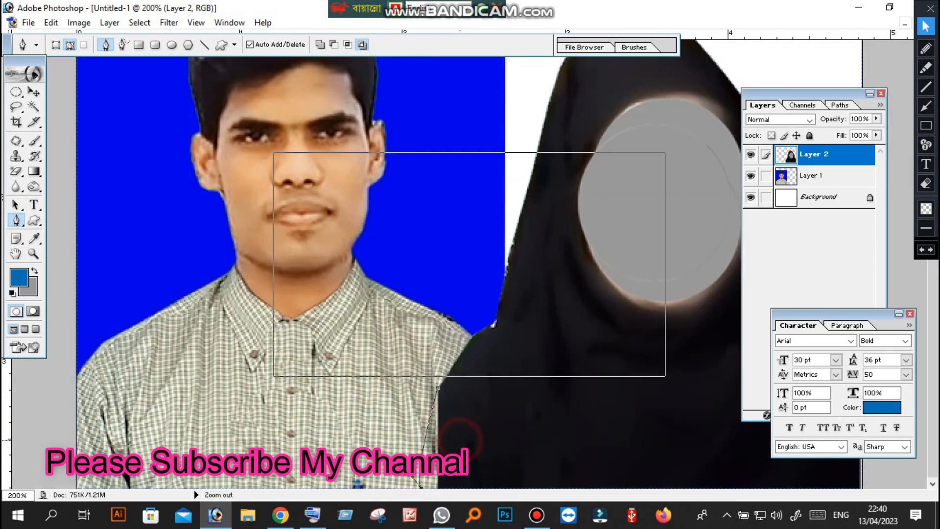
pyautogui.hotkey('ctrl', '-')
pyautogui.click(473, 447)
pyautogui.click(490, 448)
pyautogui.click(495, 429)
pyautogui.click(492, 401)
pyautogui.click(483, 381)
pyautogui.click(472, 370)
pyautogui.click(459, 369)
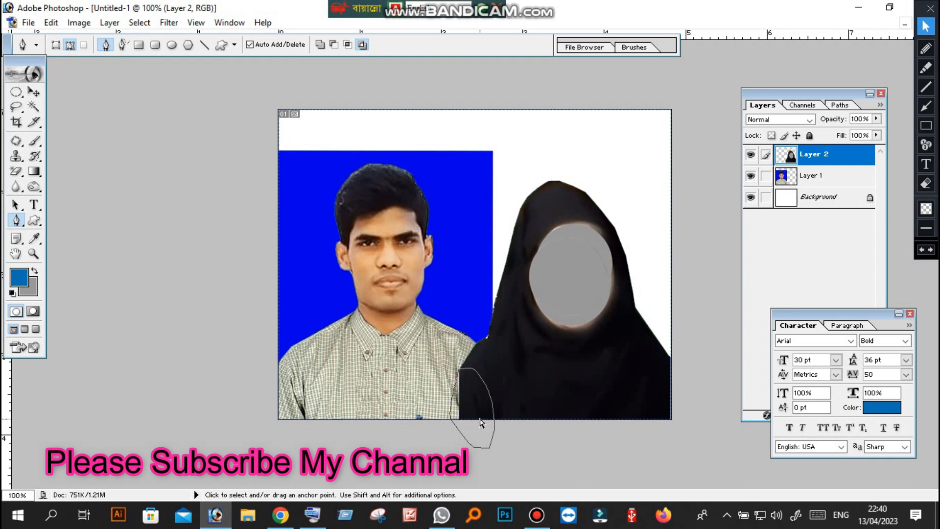
# Convert the closed sleeve path into a selection between the checked shirt and the black sleeve
pyautogui.hotkey('ctrl', 'Return')
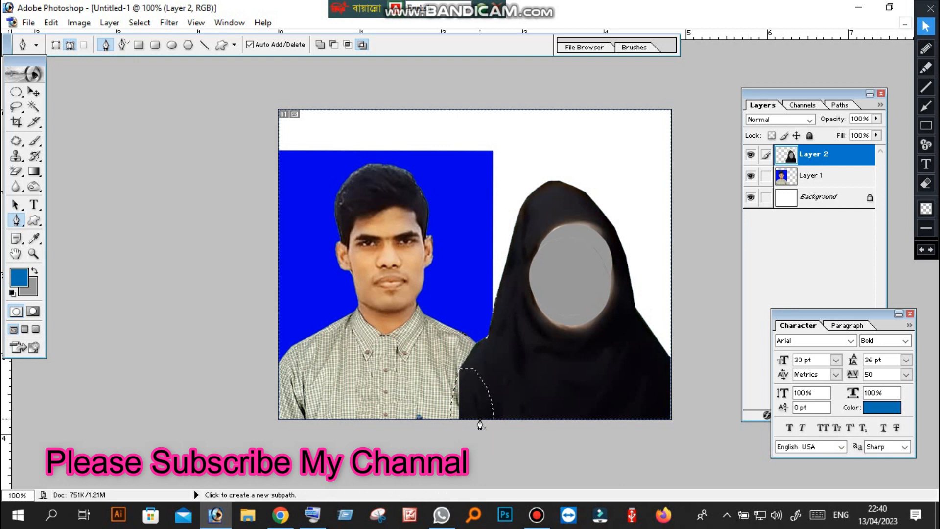
pyautogui.keyDown('ctrl'); pyautogui.click(483, 433); pyautogui.keyUp('ctrl')
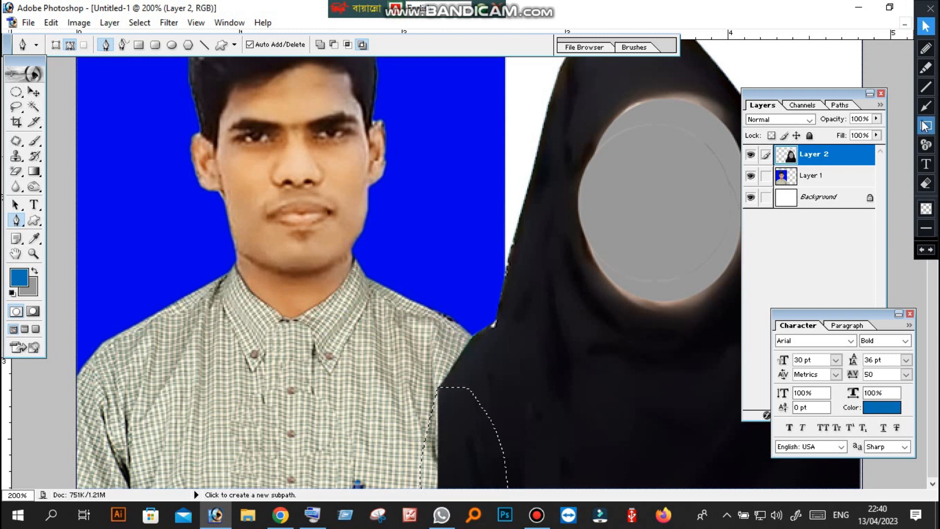
pyautogui.click(925, 106)
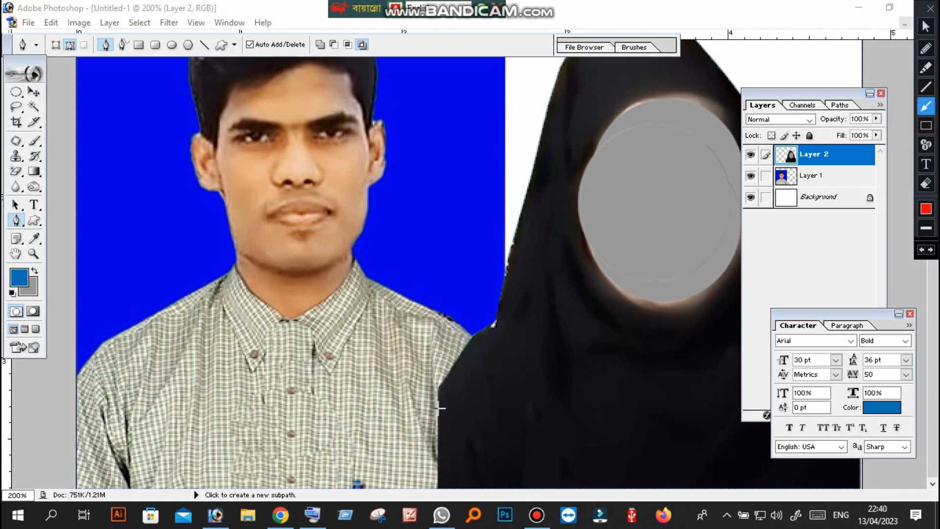
pyautogui.moveTo(410, 408)
pyautogui.mouseDown()
pyautogui.moveTo(438, 434)
pyautogui.moveTo(432, 471)
pyautogui.mouseUp()
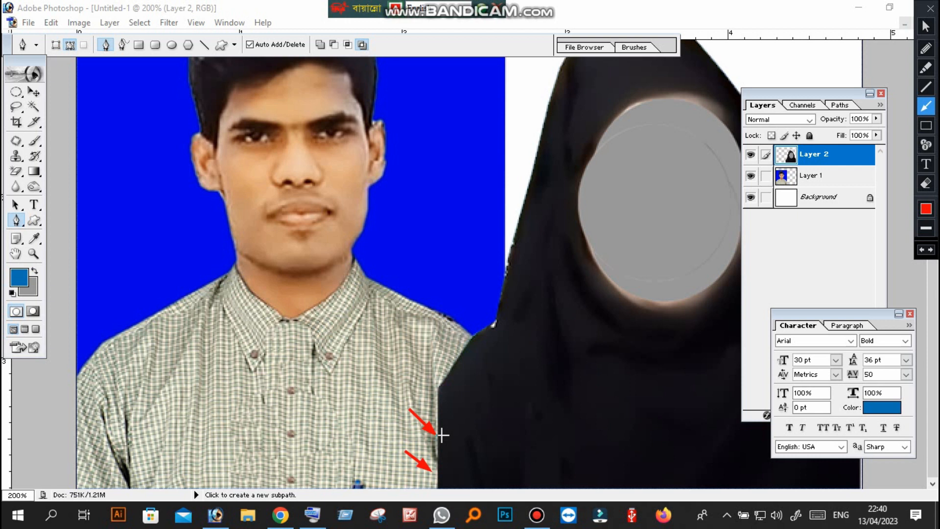
pyautogui.hotkey('ctrl', 'z')
pyautogui.hotkey('ctrl', 'z')
pyautogui.click(926, 27)
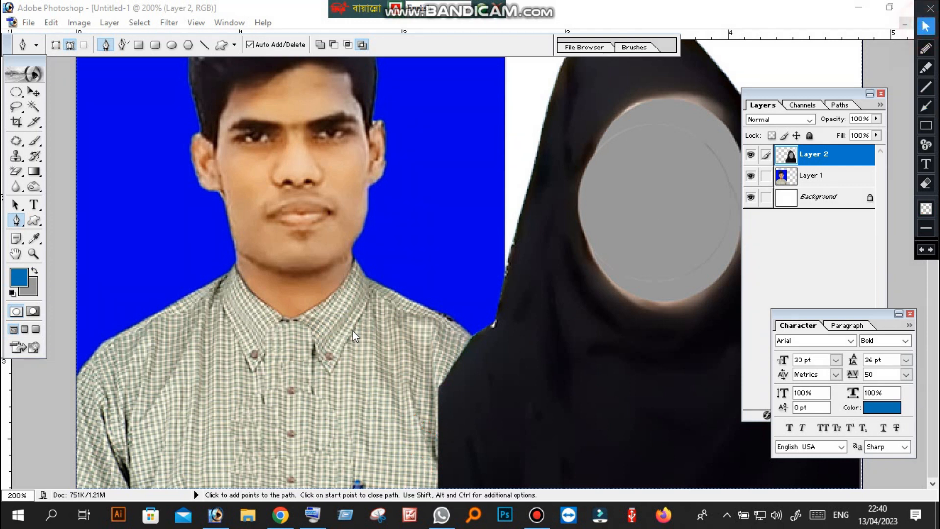
pyautogui.click(433, 416)
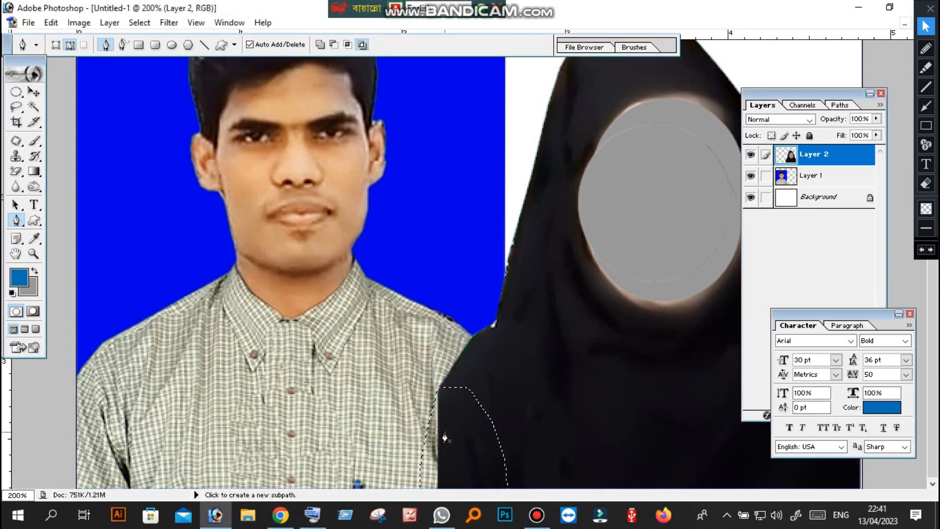
# Set up the Clone Stamp Tool with the 50-pixel brush for Layer 2 and sample the veiled figure's black cloth
pyautogui.click(16, 123)
pyautogui.moveTo(14, 156); pyautogui.dragTo(82, 176)
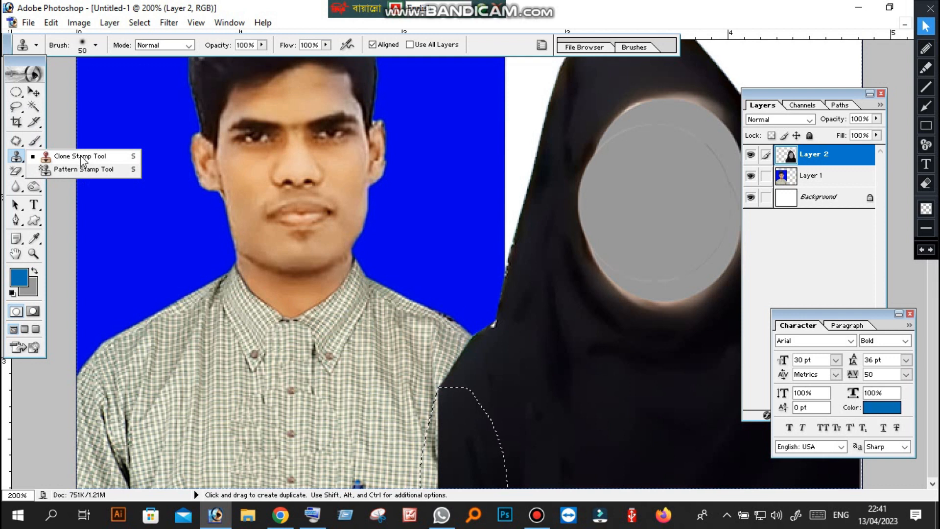
pyautogui.click(81, 156)
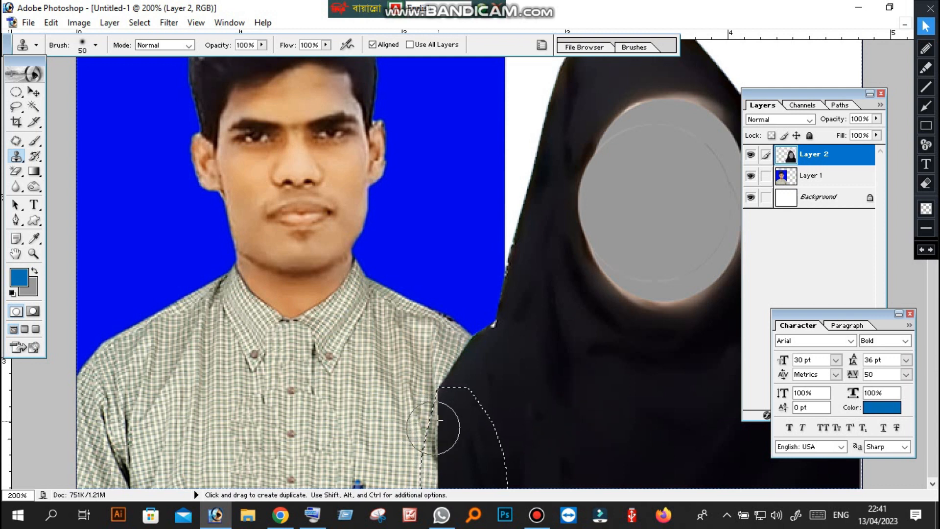
pyautogui.click(533, 390)
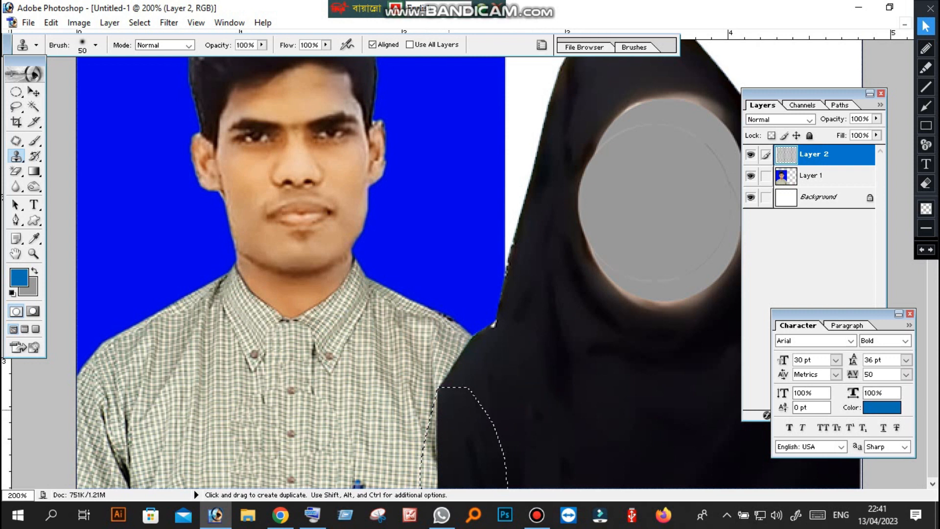
# Try to clone the black cloth into the selected sleeve area with Layer 1 active
pyautogui.click(810, 185)
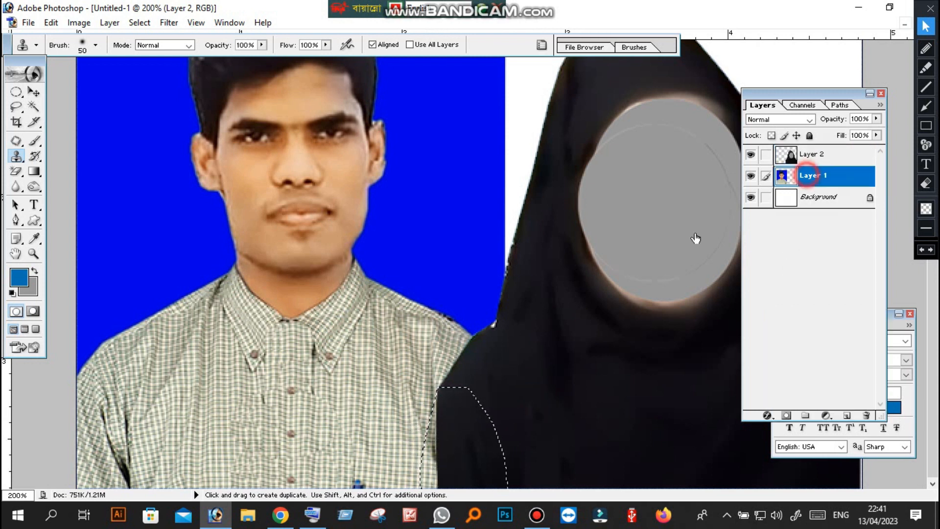
pyautogui.keyDown('alt'); pyautogui.click(548, 400); pyautogui.keyUp('alt')
pyautogui.click(438, 435)
pyautogui.keyDown('alt'); pyautogui.click(548, 398); pyautogui.keyUp('alt')
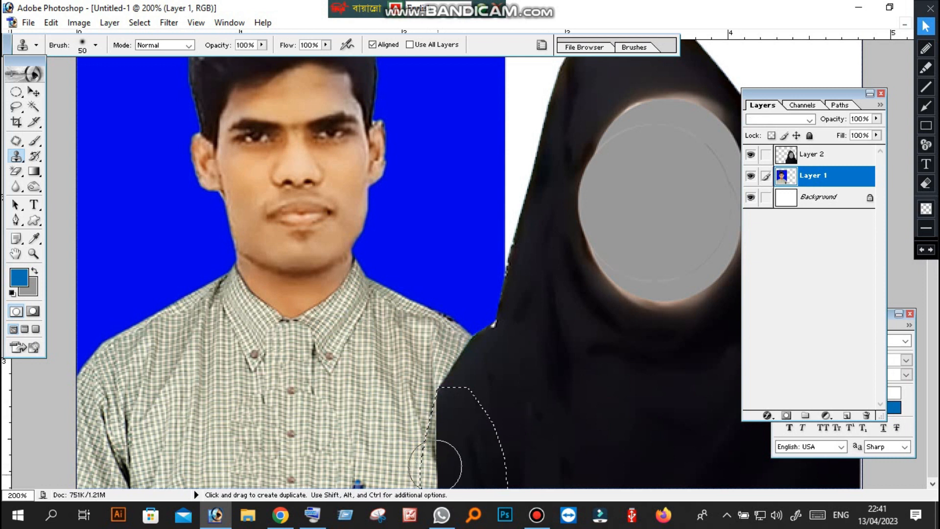
pyautogui.moveTo(444, 465); pyautogui.dragTo(443, 460)
pyautogui.keyDown('alt'); pyautogui.click(541, 402); pyautogui.keyUp('alt')
pyautogui.click(436, 415)
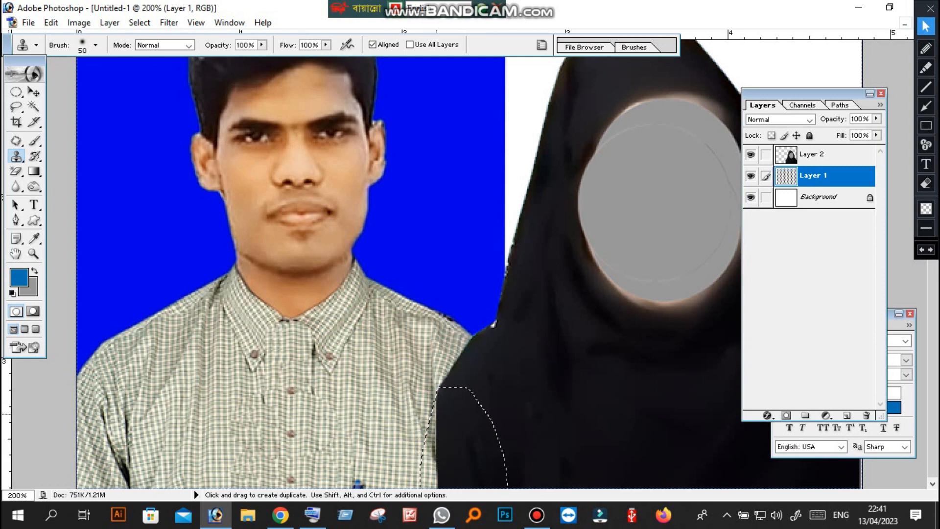
pyautogui.keyDown('alt'); pyautogui.click(543, 404); pyautogui.keyUp('alt')
pyautogui.click(630, 418)
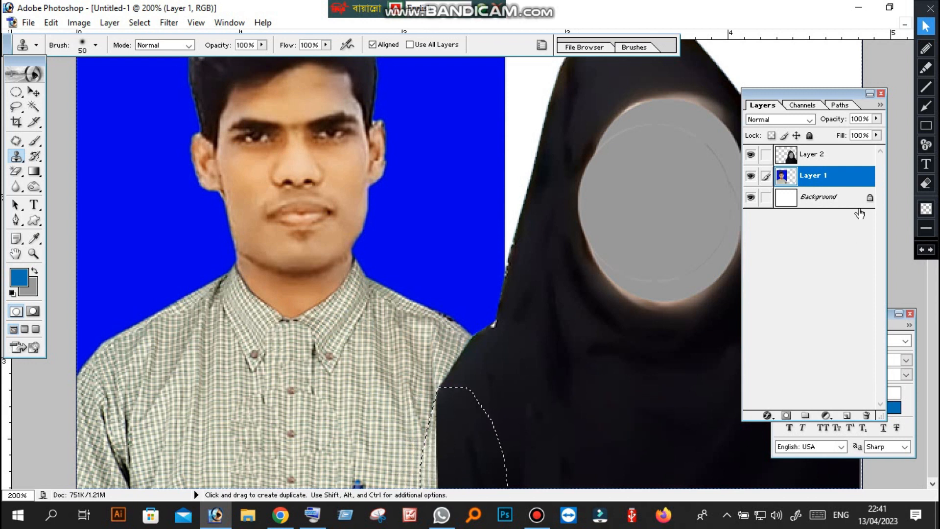
# Clone black cloth on Layer 2 into the selected gap beside the shirt to round out the sleeve, and clear the selection
pyautogui.click(809, 156)
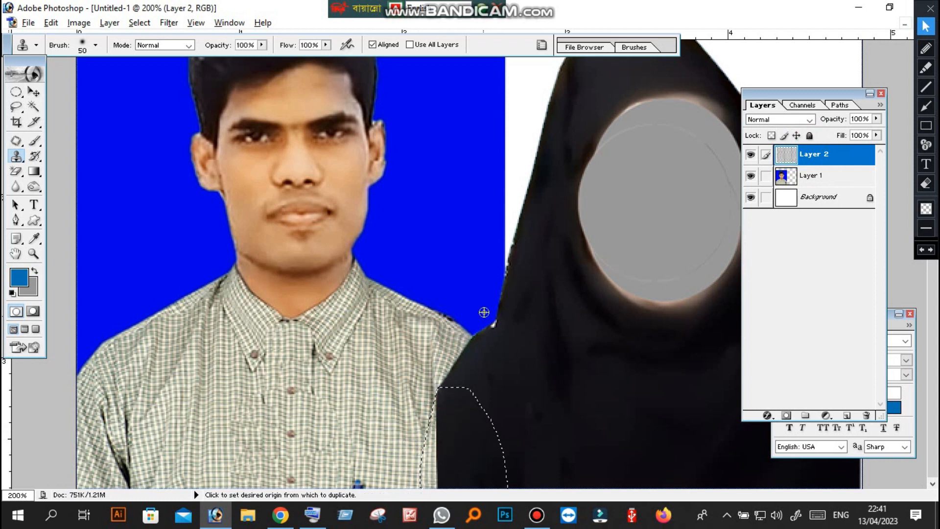
pyautogui.keyDown('alt'); pyautogui.click(536, 343); pyautogui.keyUp('alt')
pyautogui.moveTo(434, 457); pyautogui.dragTo(433, 463)
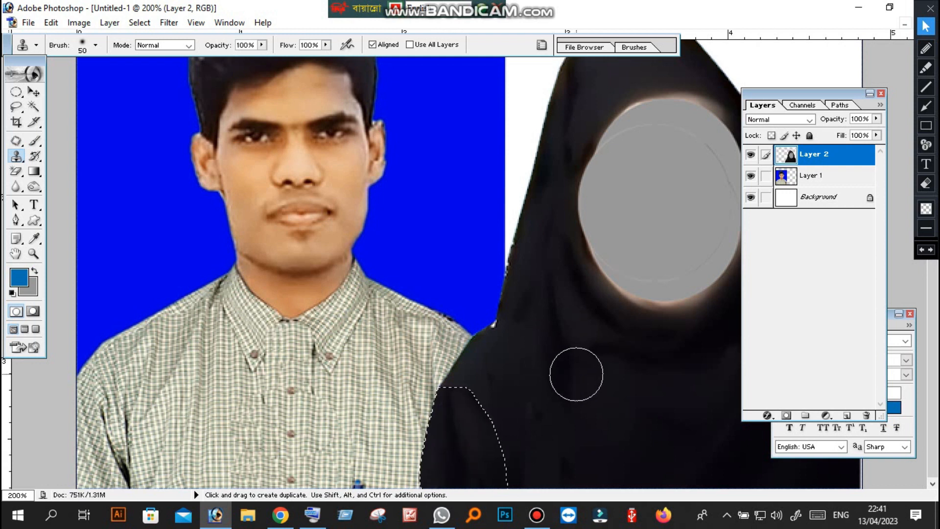
pyautogui.keyDown('alt'); pyautogui.click(592, 378); pyautogui.keyUp('alt')
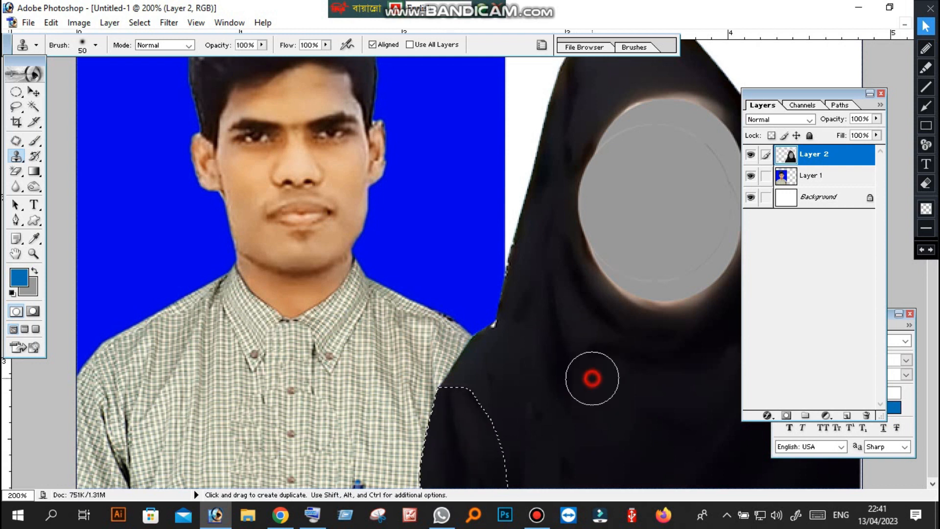
pyautogui.keyDown('alt'); pyautogui.click(592, 378); pyautogui.keyUp('alt')
pyautogui.keyDown('alt'); pyautogui.click(592, 378); pyautogui.keyUp('alt')
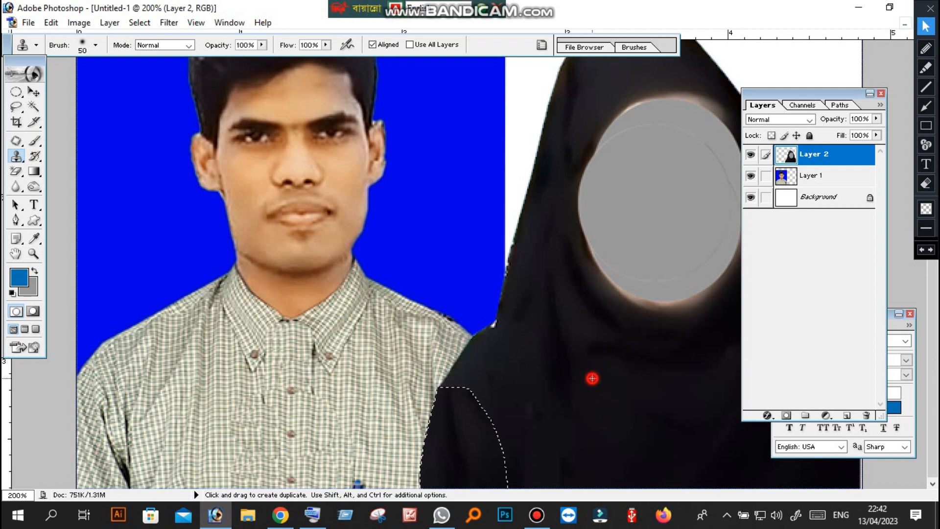
pyautogui.keyDown('alt'); pyautogui.click(592, 378); pyautogui.keyUp('alt')
pyautogui.keyDown('alt'); pyautogui.click(593, 378); pyautogui.keyUp('alt')
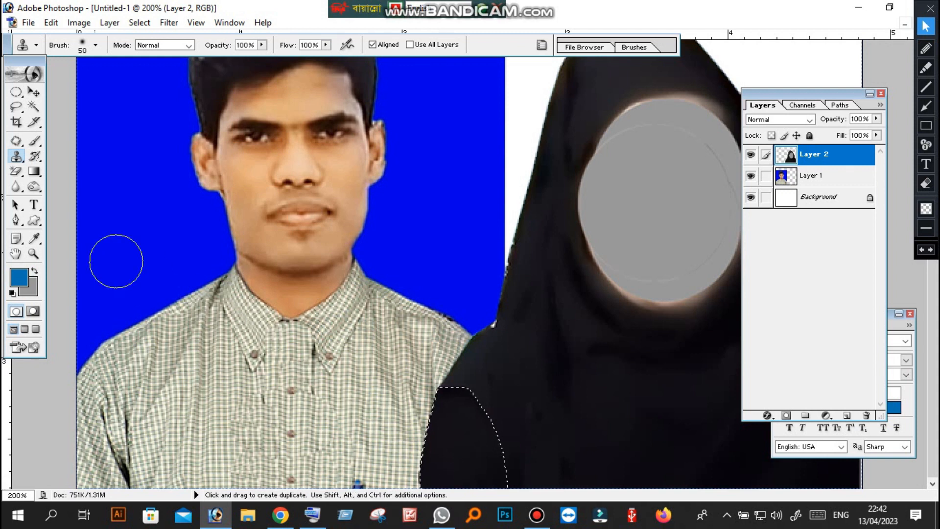
pyautogui.click(17, 123)
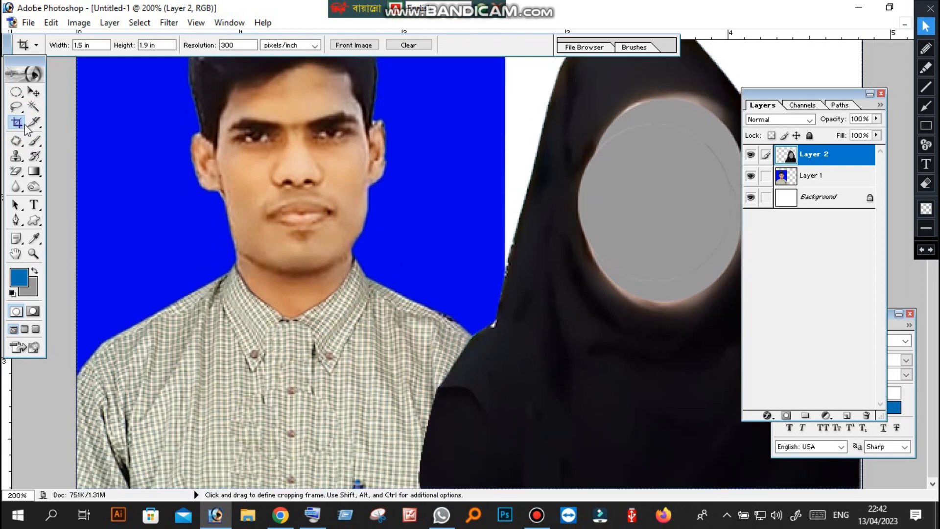
# Blend the seam at the top of the extended sleeve into the surrounding black cloth using the Patch Tool in Source mode
pyautogui.hotkey('ctrl', 'space')
pyautogui.keyDown('ctrl'); pyautogui.click(445, 430); pyautogui.keyUp('ctrl')
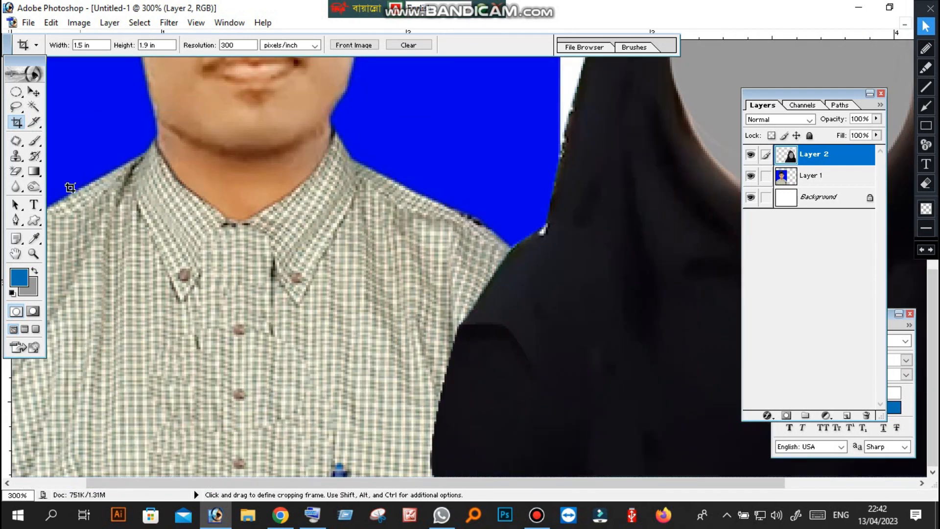
pyautogui.hotkey('ctrl', 'space')
pyautogui.keyDown('ctrl'); pyautogui.click(484, 346); pyautogui.keyUp('ctrl')
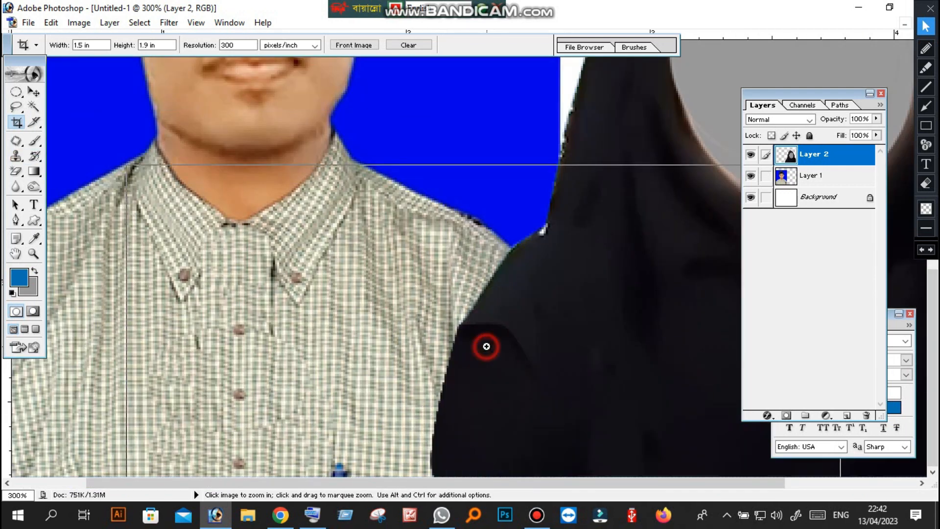
pyautogui.click(19, 143)
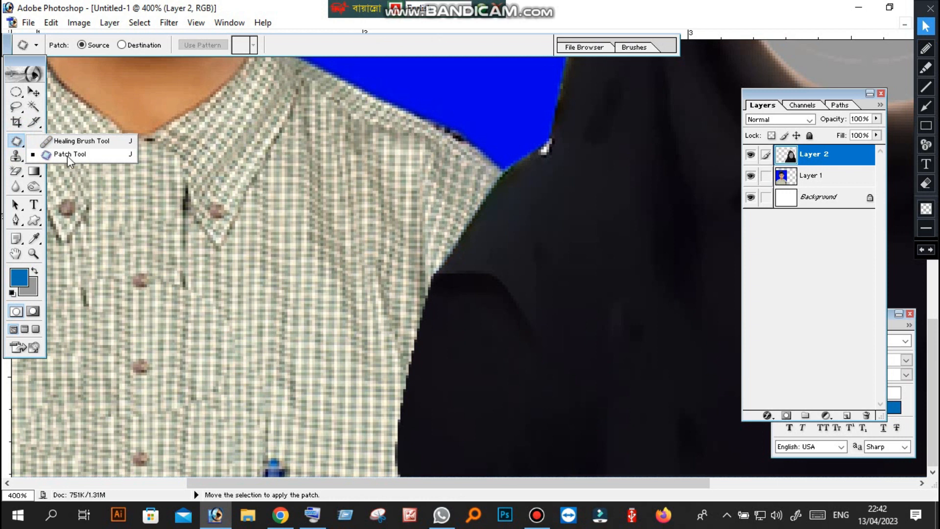
pyautogui.click(67, 156)
pyautogui.moveTo(509, 279)
pyautogui.mouseDown()
pyautogui.moveTo(542, 325)
pyautogui.moveTo(523, 338)
pyautogui.mouseUp()
pyautogui.moveTo(499, 258); pyautogui.dragTo(508, 267)
pyautogui.moveTo(500, 289); pyautogui.dragTo(550, 284)
pyautogui.click(550, 251)
pyautogui.moveTo(474, 291)
pyautogui.mouseDown()
pyautogui.moveTo(439, 297)
pyautogui.moveTo(438, 280)
pyautogui.moveTo(455, 264)
pyautogui.moveTo(505, 274)
pyautogui.mouseUp()
pyautogui.click(506, 236)
pyautogui.click(471, 314)
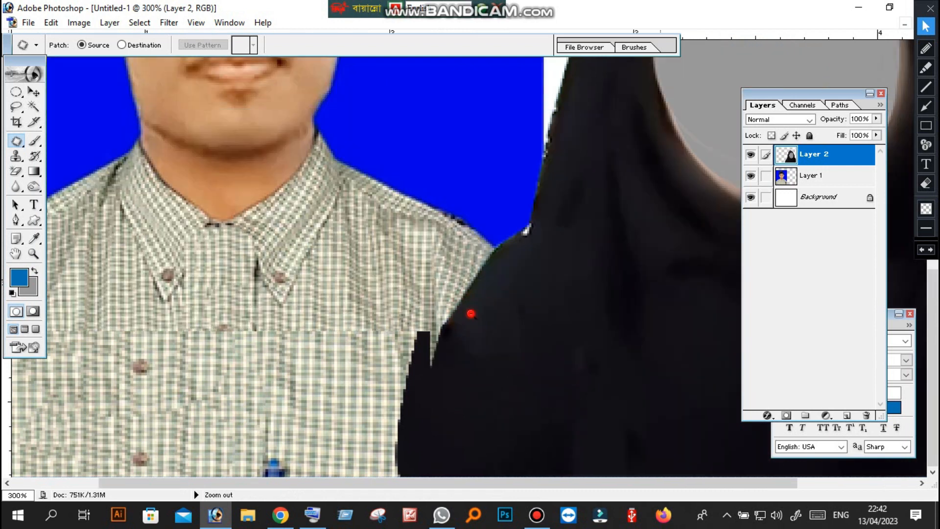
pyautogui.click(470, 313)
pyautogui.click(471, 313)
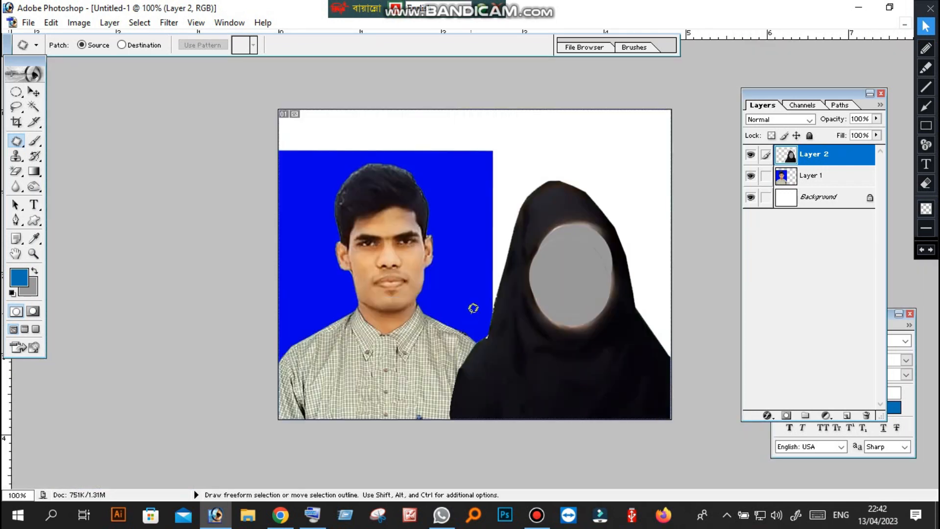
pyautogui.click(18, 122)
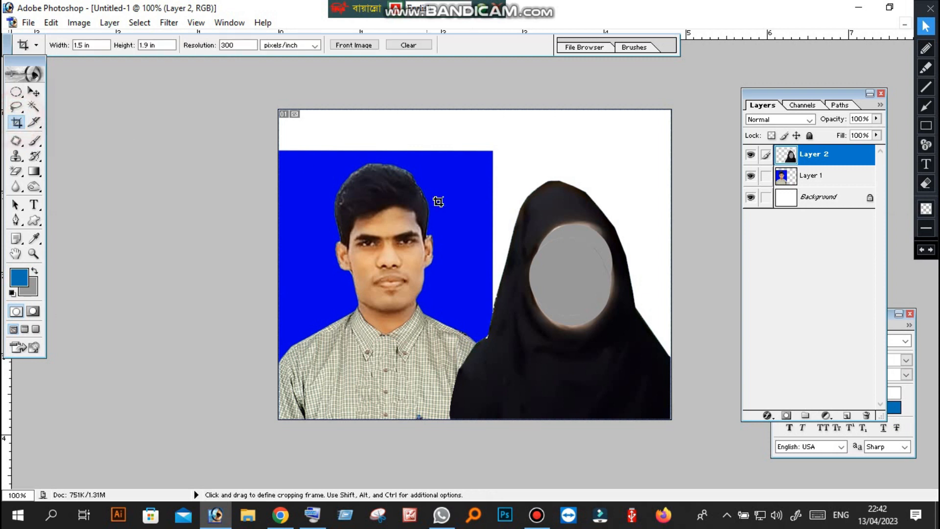
pyautogui.scroll(-2, 450, 212)
pyautogui.scroll(2, 453, 213)
pyautogui.scroll(-2, 454, 214)
pyautogui.scroll(1, 448, 211)
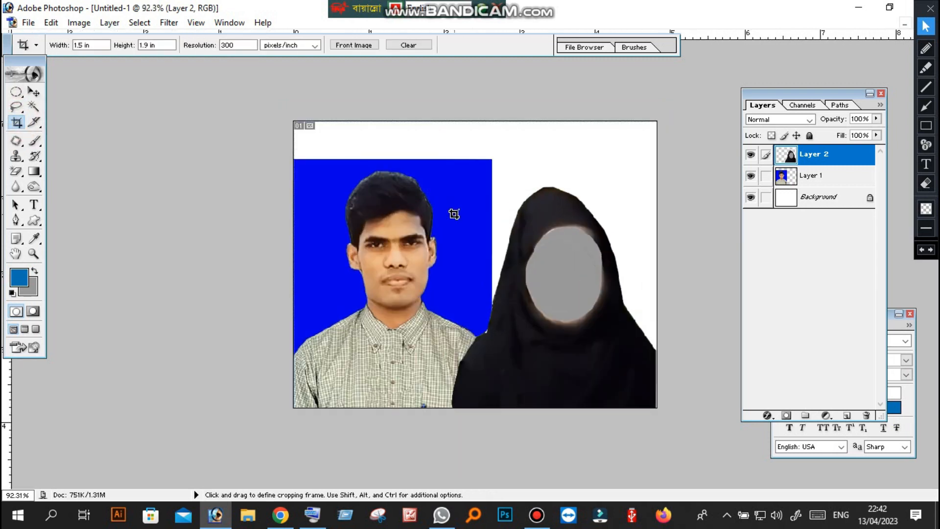
pyautogui.scroll(-1, 458, 221)
pyautogui.scroll(1, 456, 228)
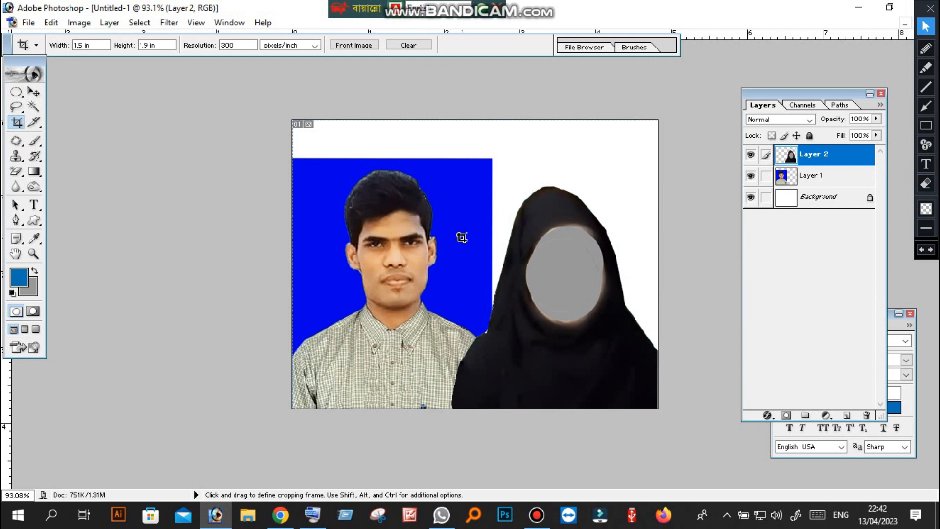
# Try merging all visible layers, and undo the merge
pyautogui.press('ctrl')
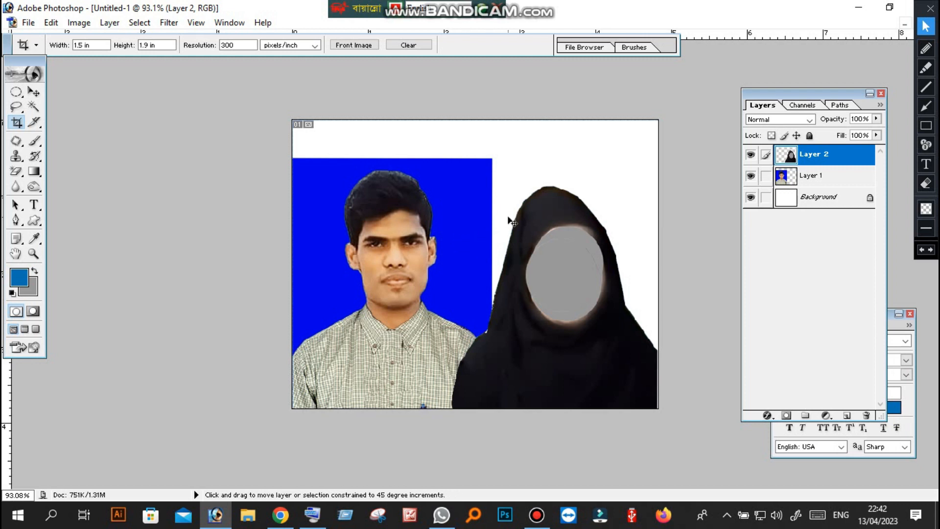
pyautogui.hotkey('ctrl', 'shift', 'e')
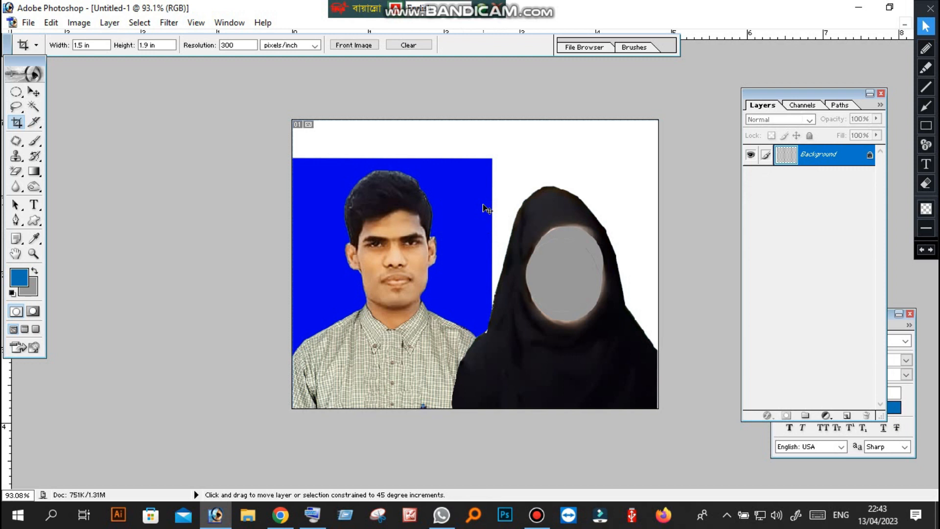
pyautogui.hotkey('ctrl', 'z')
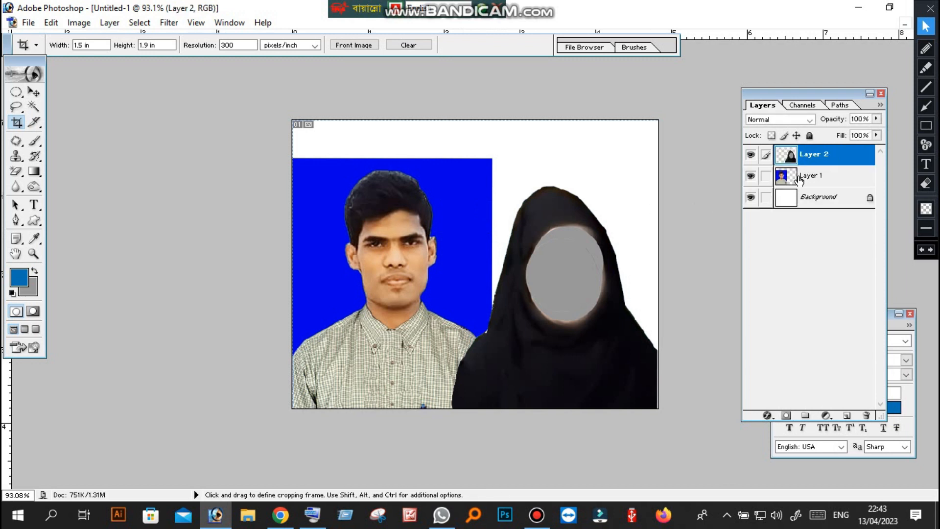
# Merge Layer 2, Layer 1 and the Background into a single layer
pyautogui.moveTo(816, 91); pyautogui.dragTo(768, 90)
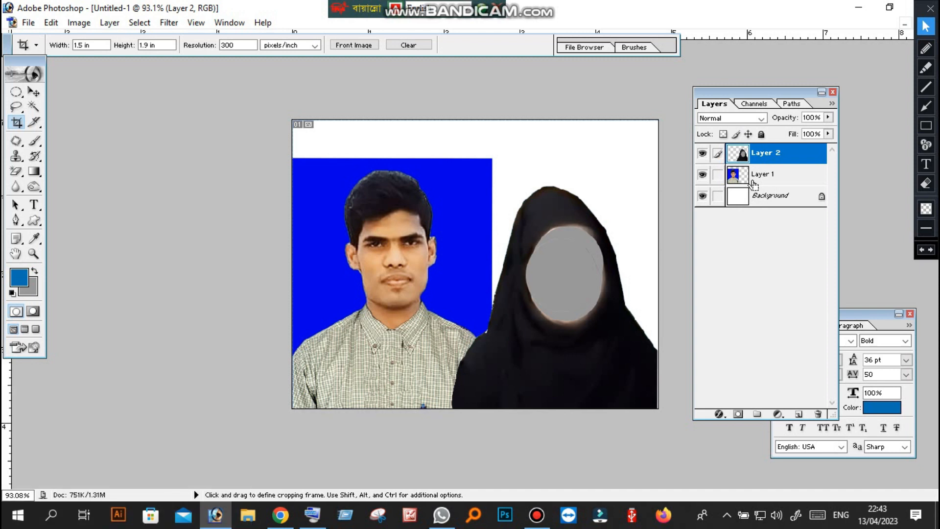
pyautogui.hotkey('ctrl', 'shift', 'e')
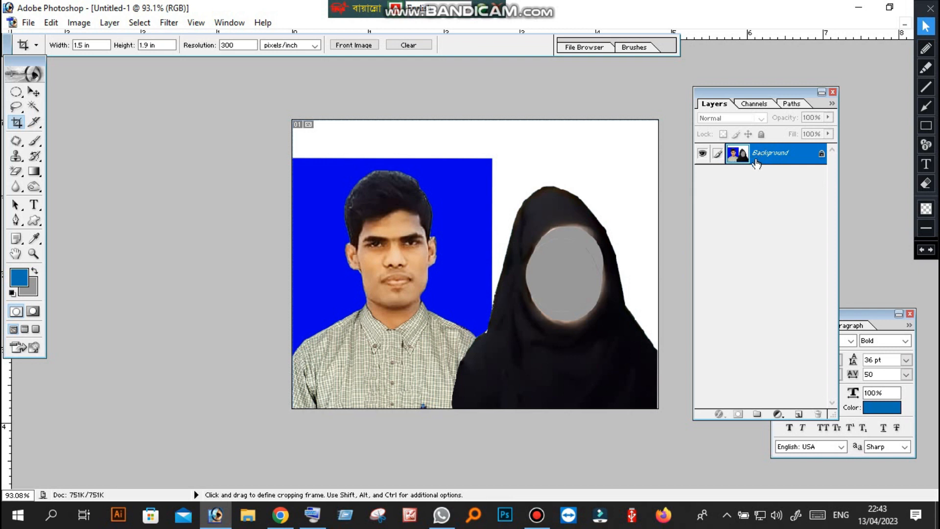
pyautogui.hotkey('ctrl', '0')
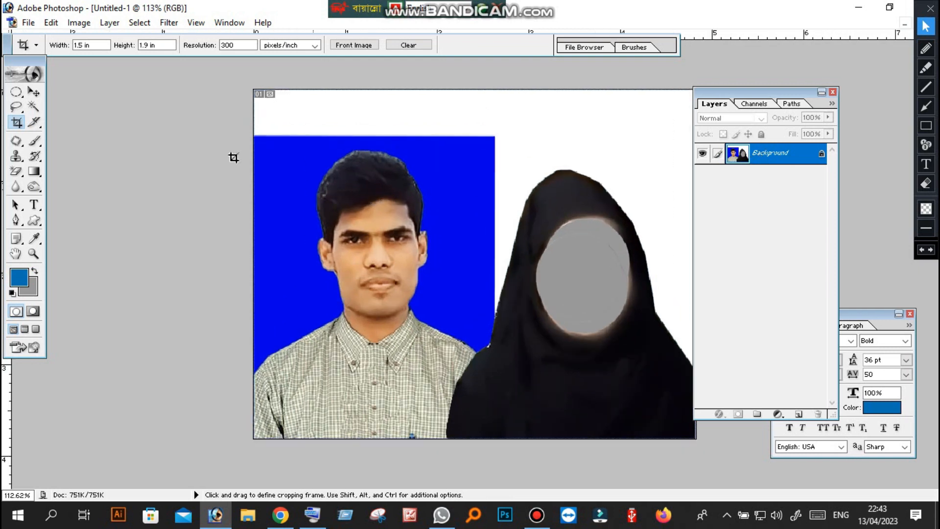
# Select the white and blue areas around both figures as one combined selection with the Magic Wand Tool at tolerance 32
pyautogui.click(33, 106)
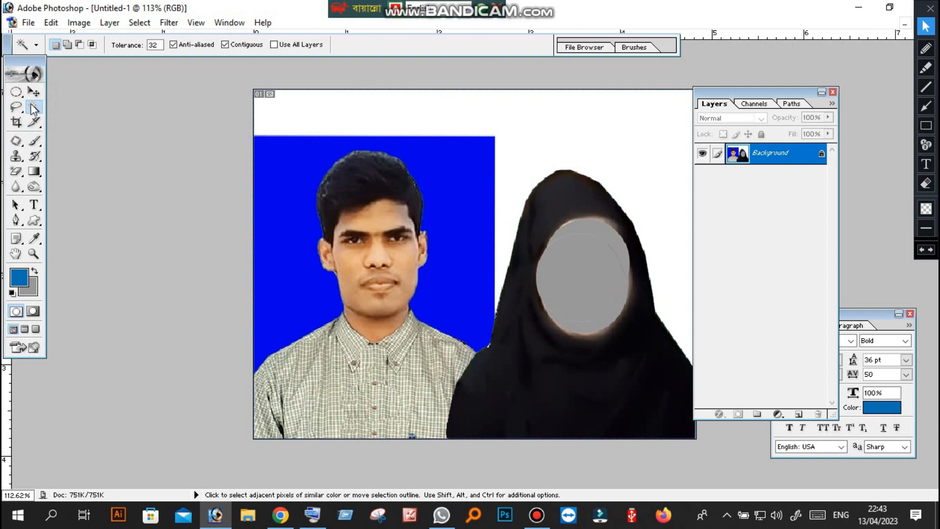
pyautogui.click(34, 112)
pyautogui.press('shift')
pyautogui.keyDown('shift'); pyautogui.click(308, 127); pyautogui.keyUp('shift')
pyautogui.keyDown('shift'); pyautogui.click(296, 142); pyautogui.keyUp('shift')
pyautogui.keyDown('shift'); pyautogui.click(514, 145); pyautogui.keyUp('shift')
pyautogui.keyDown('shift'); pyautogui.click(628, 133); pyautogui.keyUp('shift')
pyautogui.keyDown('shift'); pyautogui.click(493, 124); pyautogui.keyUp('shift')
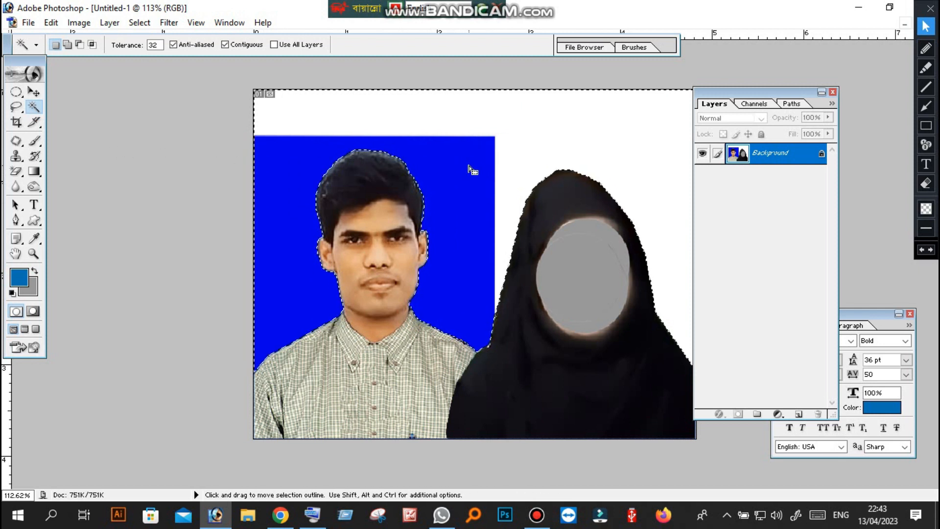
# Feather the selection around both figures by 1 pixel, with the layer list moved clear of the photo
pyautogui.click(711, 92)
pyautogui.moveTo(711, 92); pyautogui.dragTo(771, 96)
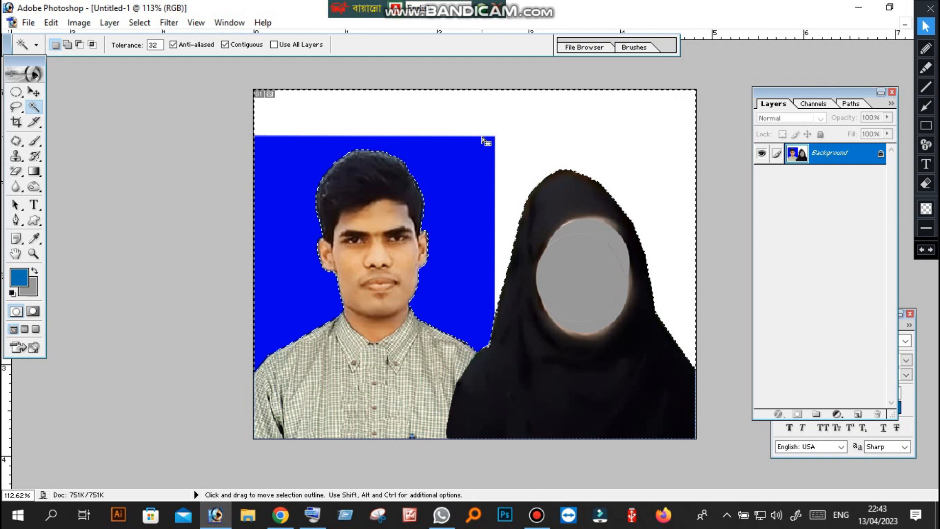
pyautogui.rightClick(427, 153)
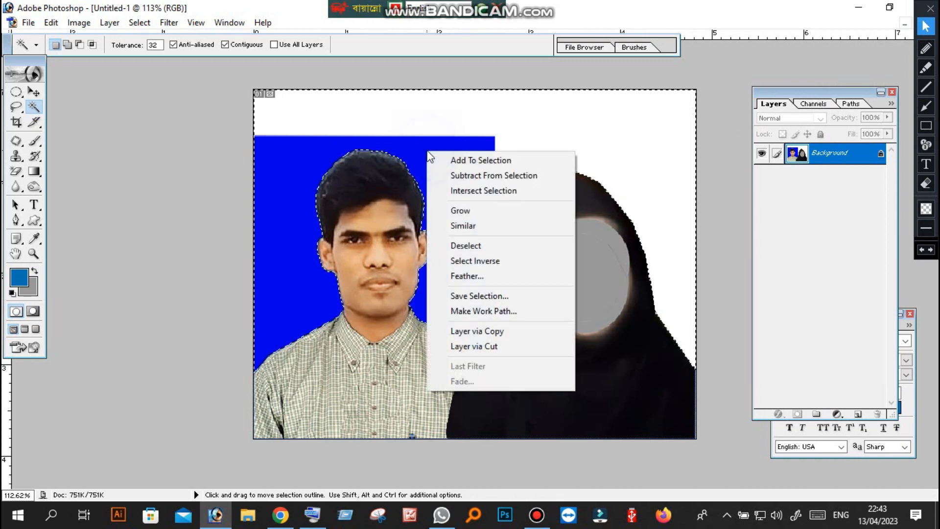
pyautogui.click(473, 279)
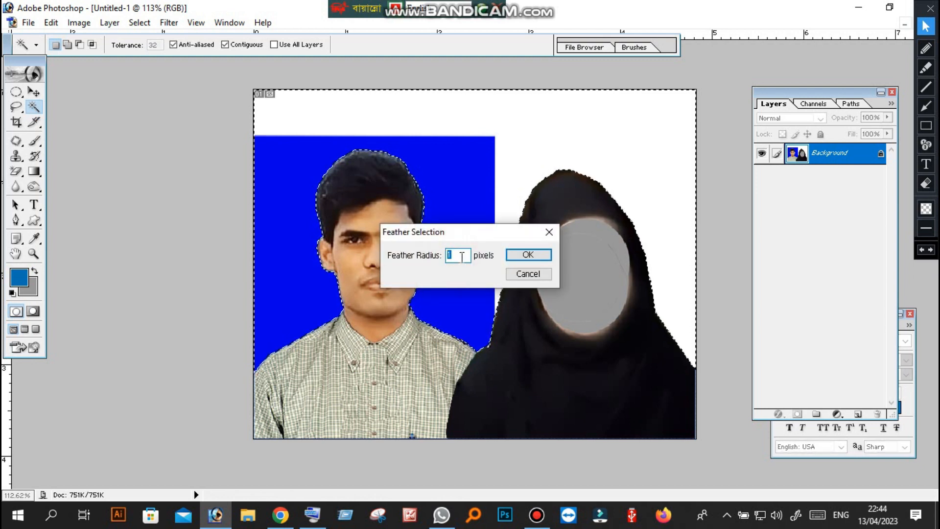
pyautogui.click(528, 255)
# Fill the selected area around both figures with the current grey background colour using the on-screen keyboard
pyautogui.click(313, 514)
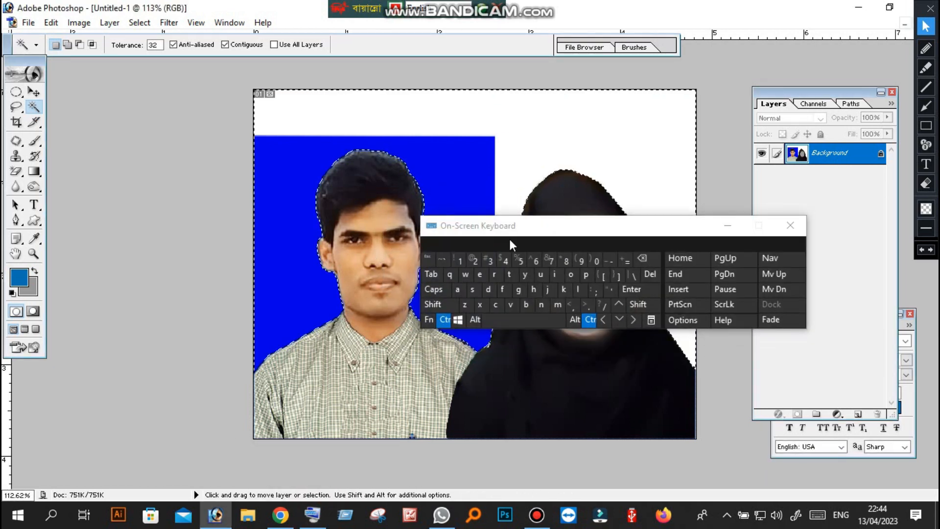
pyautogui.moveTo(520, 240); pyautogui.dragTo(406, 395)
pyautogui.click(479, 176)
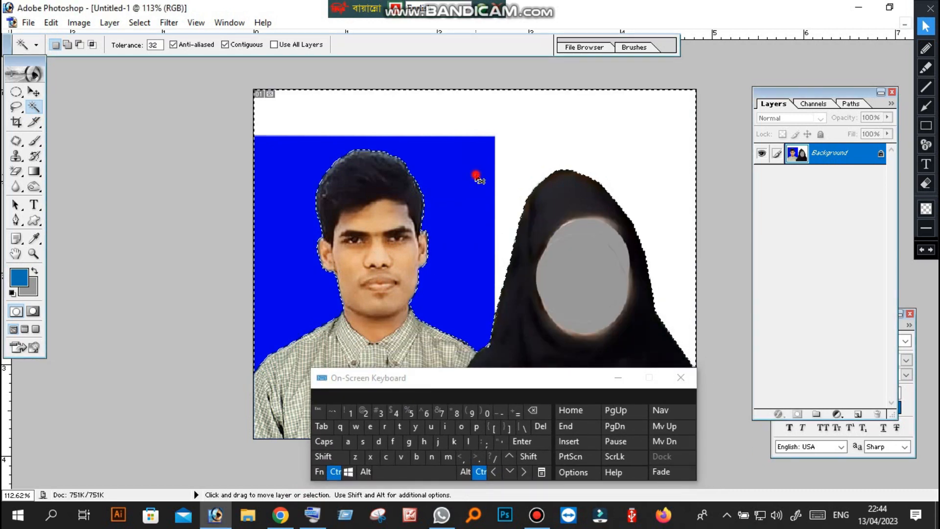
pyautogui.click(535, 412)
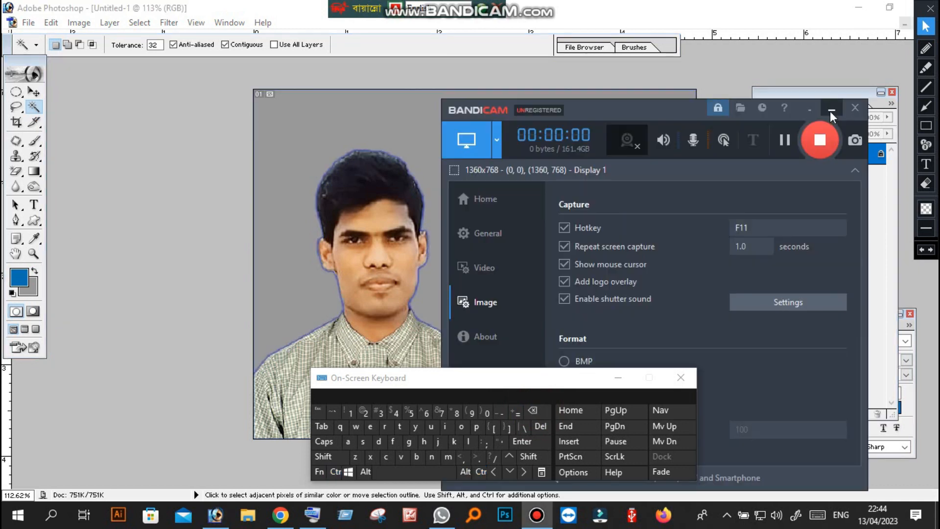
pyautogui.click(831, 117)
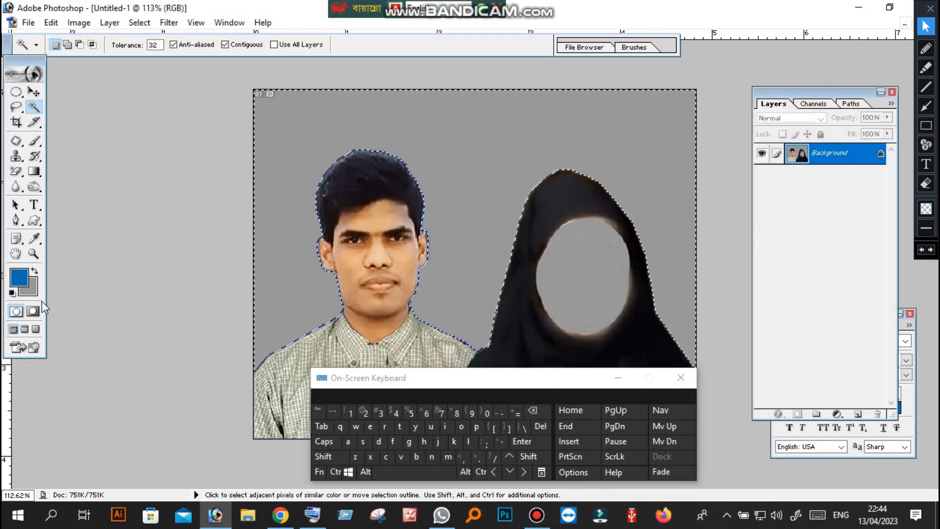
# Set the foreground colour to web-safe blue 0033FF
pyautogui.click(19, 277)
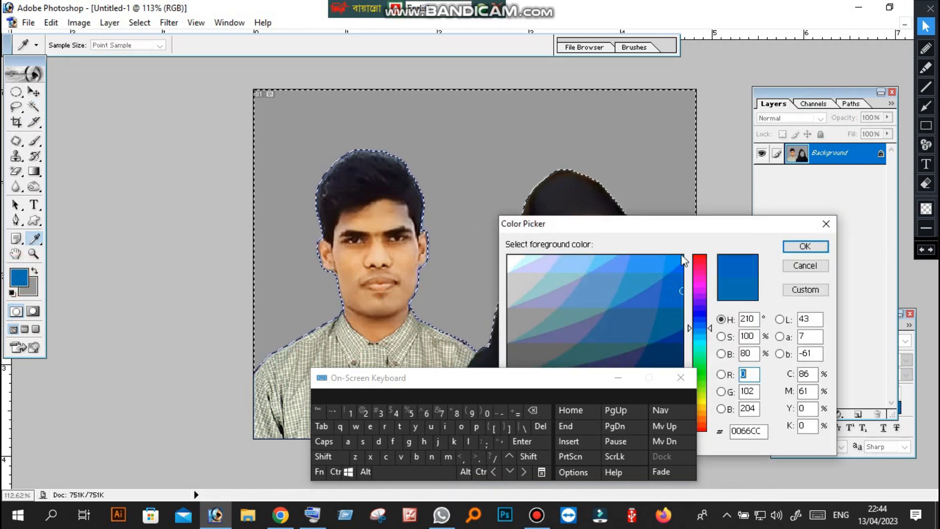
pyautogui.moveTo(695, 230); pyautogui.dragTo(634, 108)
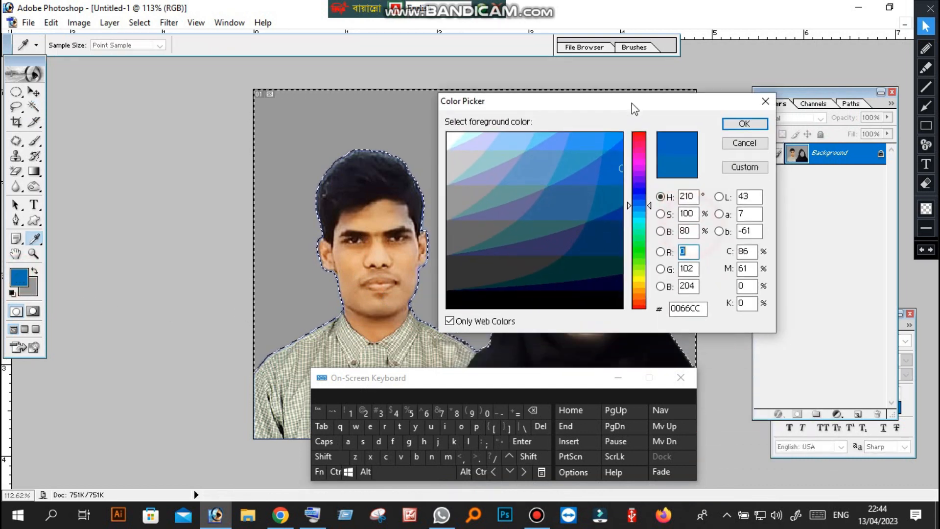
pyautogui.click(640, 192)
pyautogui.click(612, 135)
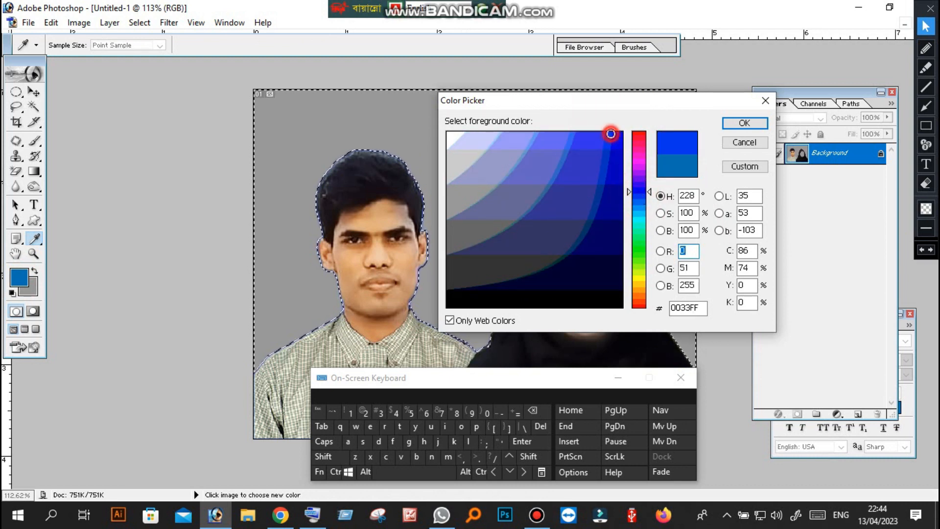
pyautogui.click(739, 124)
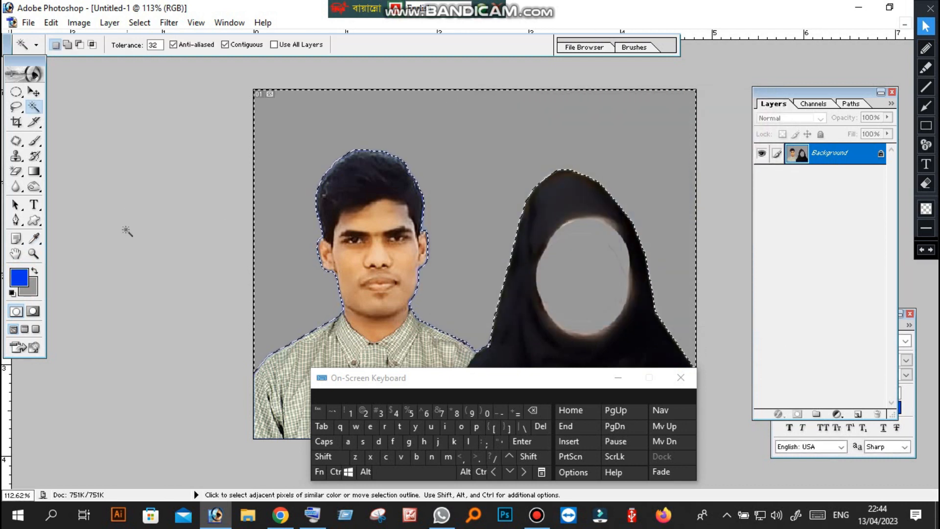
# Swap the blue in as background colour, fill the selected area around the figures with it, and deselect
pyautogui.click(35, 272)
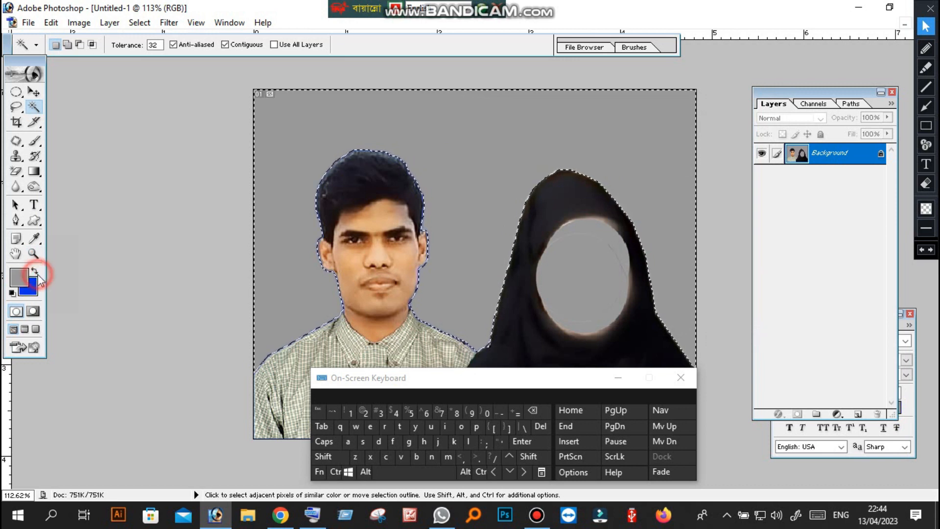
pyautogui.press('ctrl')
pyautogui.click(530, 411)
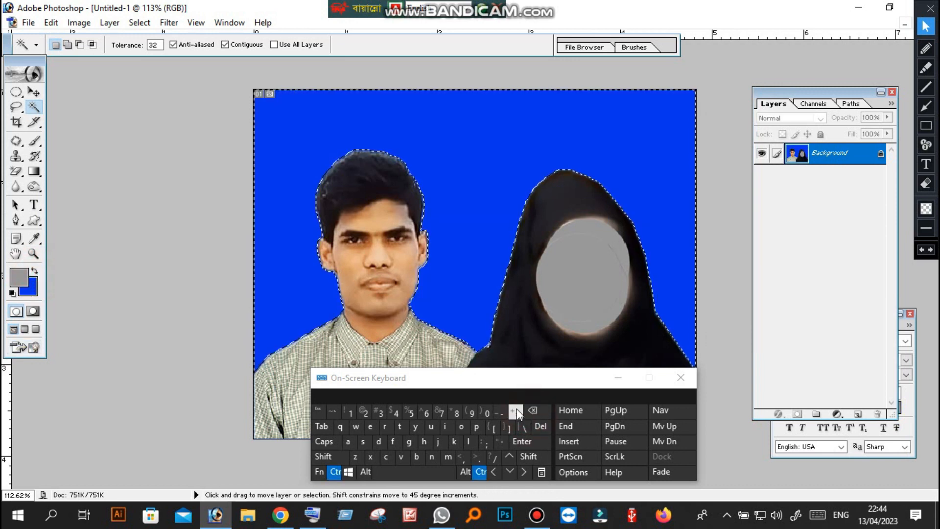
pyautogui.click(16, 122)
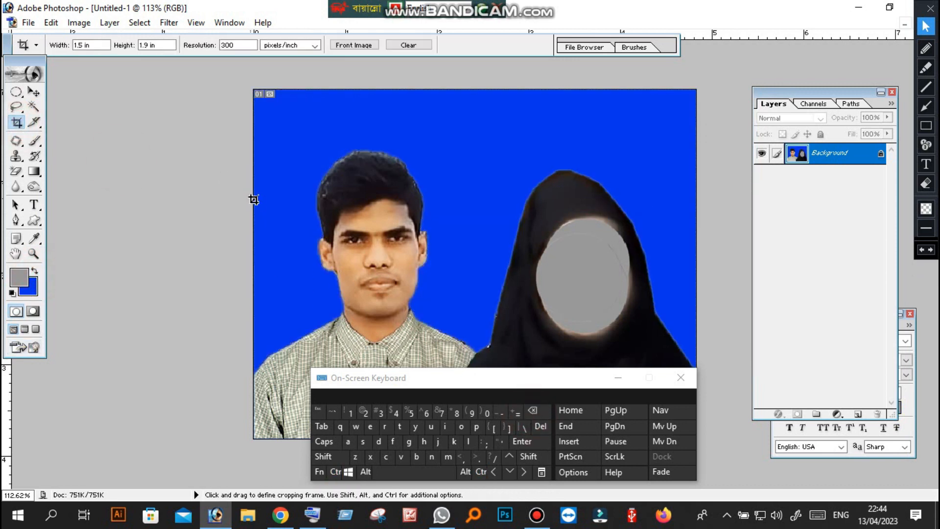
# Examine the whole joint photo against its new blue background at reduced magnification
pyautogui.scroll(-12, 254, 201)
pyautogui.scroll(5, 269, 205)
pyautogui.scroll(-1, 281, 208)
pyautogui.scroll(1, 281, 208)
pyautogui.scroll(-2, 282, 209)
pyautogui.scroll(1, 282, 209)
pyautogui.scroll(2, 282, 208)
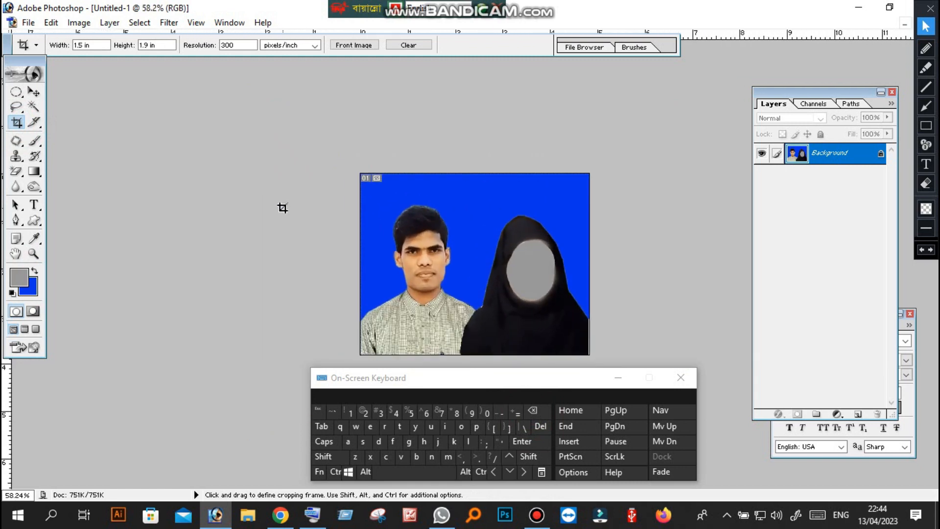
pyautogui.scroll(-2, 282, 208)
pyautogui.scroll(2, 282, 208)
pyautogui.scroll(-1, 282, 208)
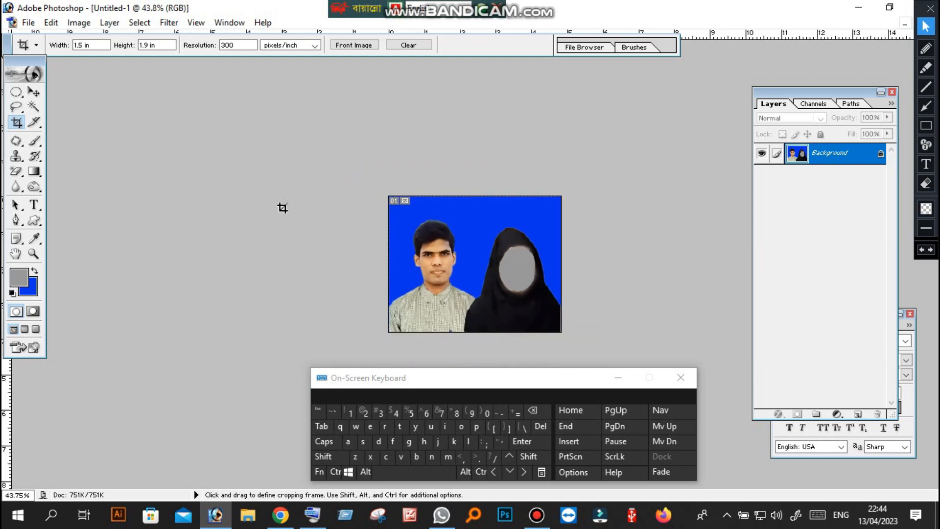
pyautogui.scroll(1, 283, 208)
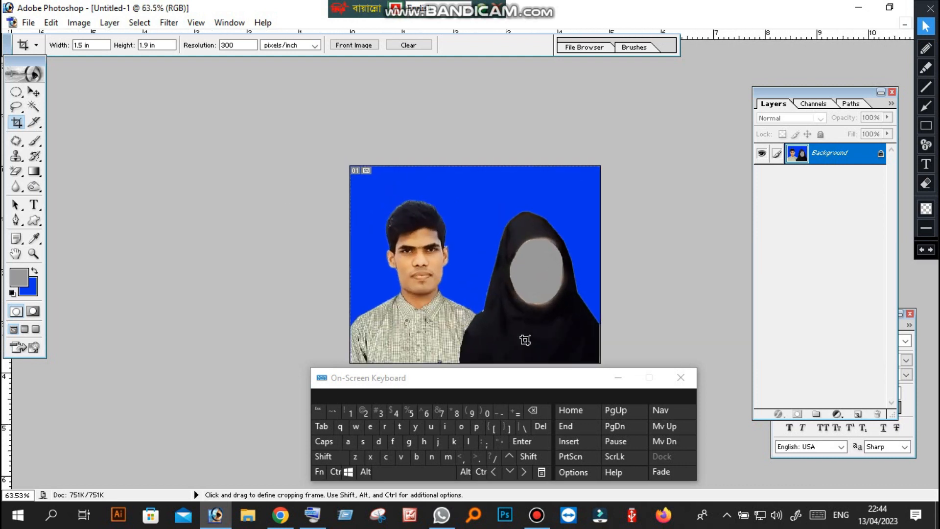
pyautogui.click(618, 377)
pyautogui.click(457, 375)
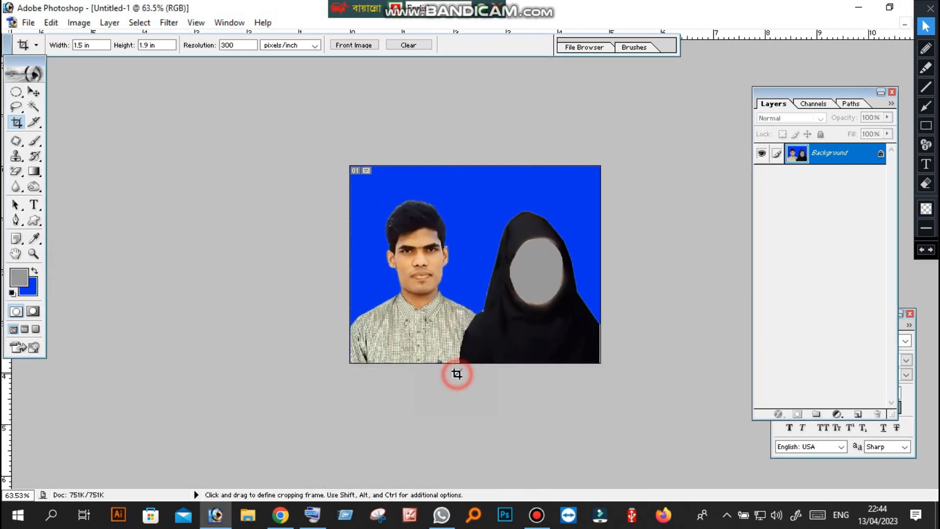
# Examine the join between the shirt shoulder and the black sleeve at 200% magnification
pyautogui.click(33, 253)
pyautogui.click(441, 363)
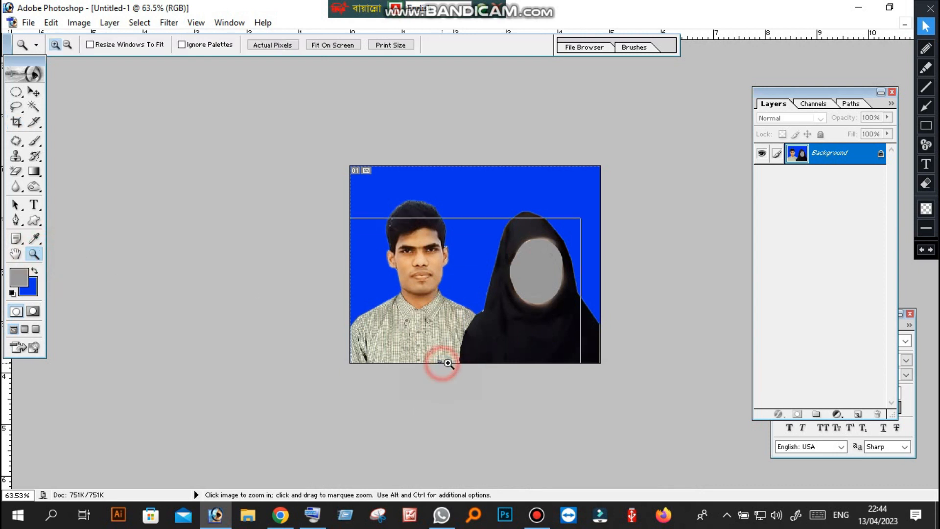
pyautogui.click(451, 362)
pyautogui.click(465, 384)
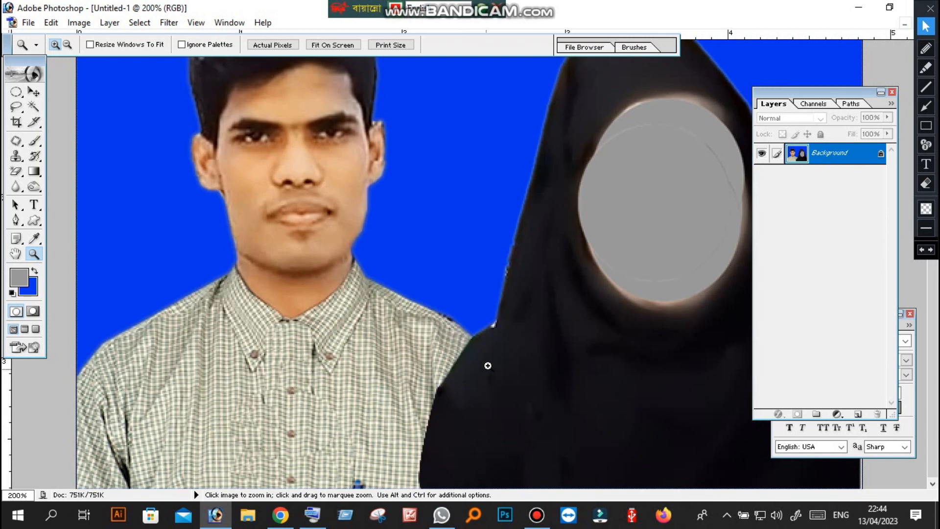
pyautogui.keyDown('alt'); pyautogui.click(447, 392); pyautogui.keyUp('alt')
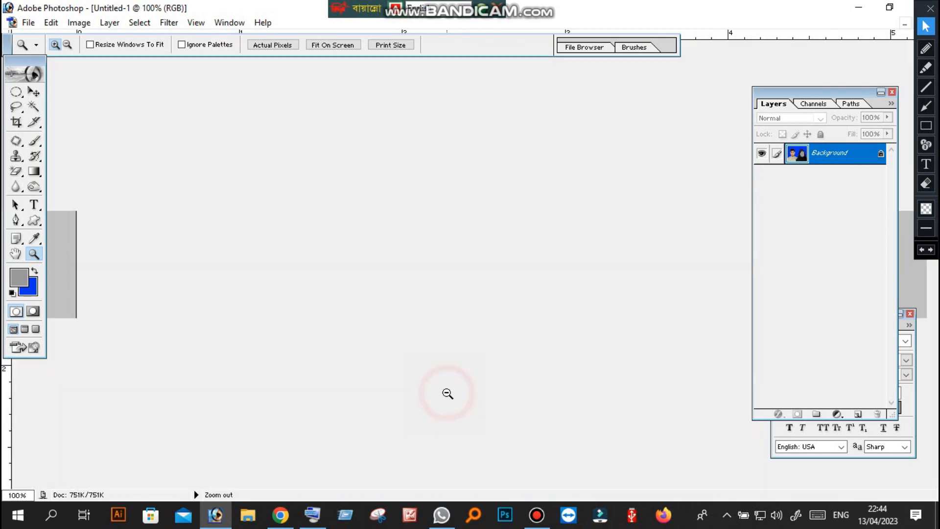
pyautogui.keyDown('alt'); pyautogui.click(447, 391); pyautogui.keyUp('alt')
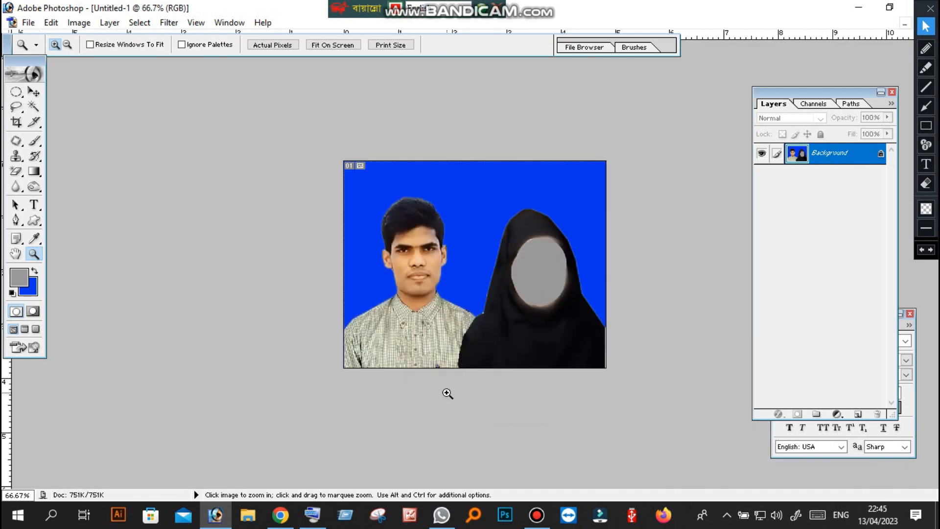
pyautogui.keyDown('alt'); pyautogui.click(458, 386); pyautogui.keyUp('alt')
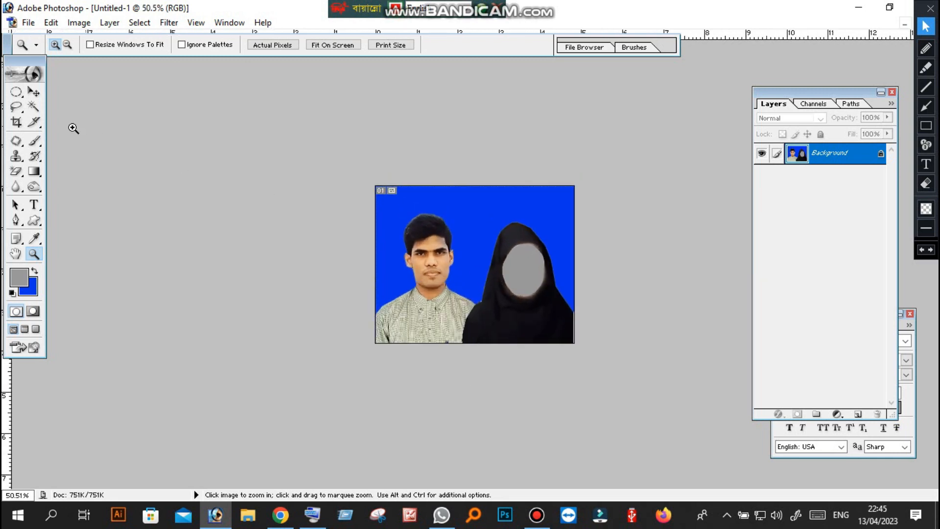
pyautogui.click(16, 122)
pyautogui.click(537, 516)
pyautogui.click(537, 517)
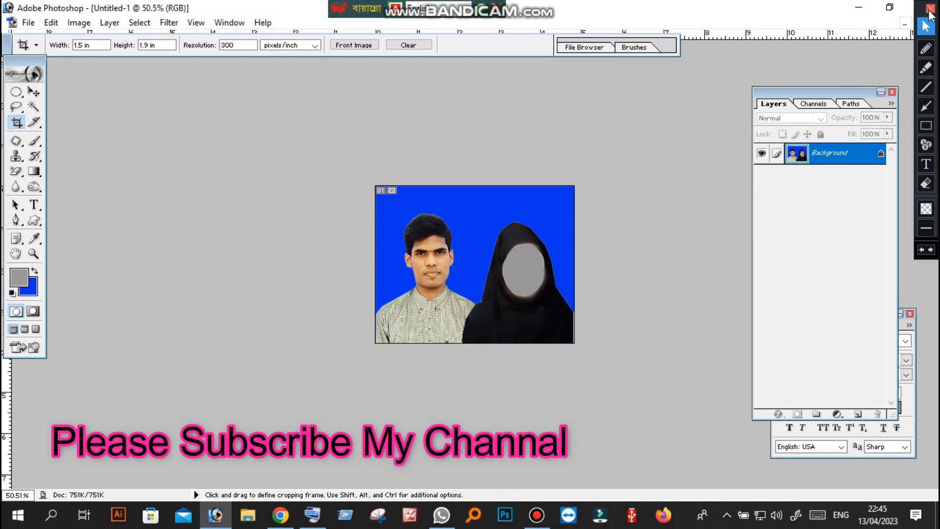
pyautogui.click(930, 8)
# Restore the joint photo to a floating window and close both source portrait documents
pyautogui.click(918, 23)
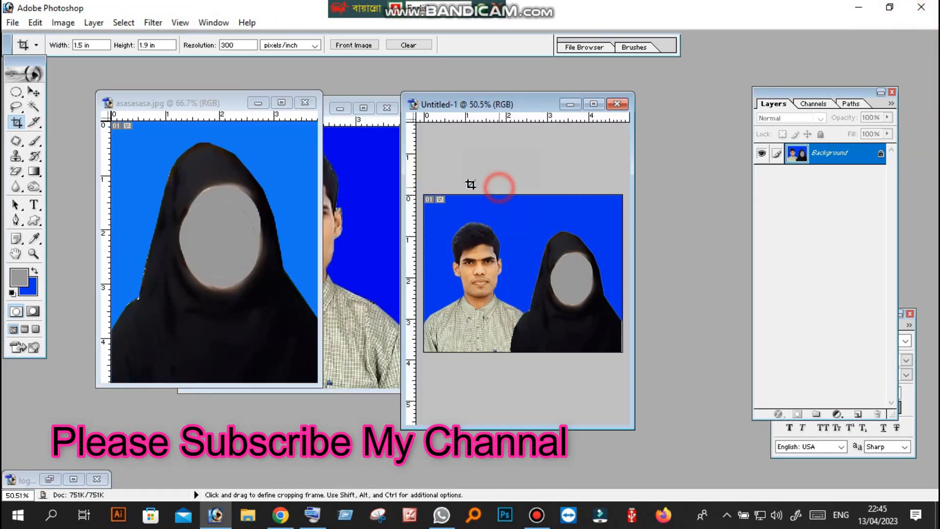
pyautogui.click(252, 147)
pyautogui.click(356, 155)
pyautogui.click(161, 147)
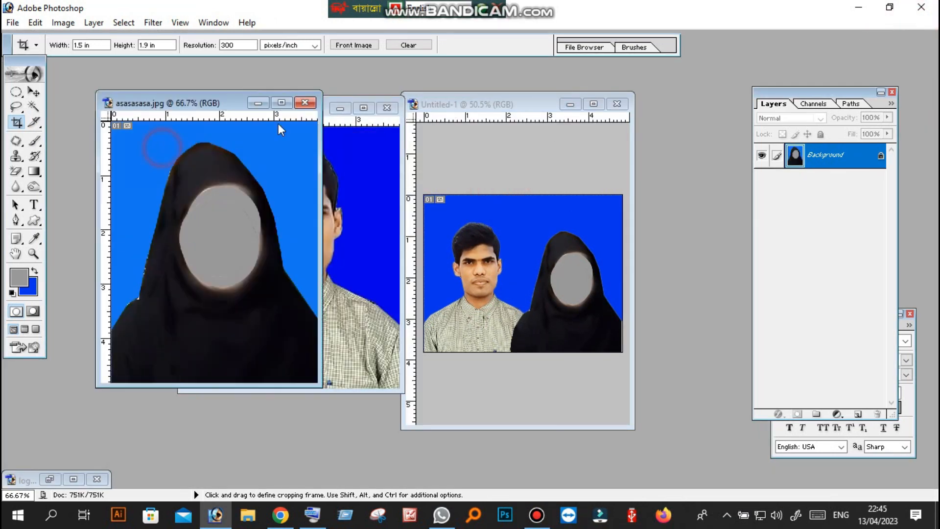
pyautogui.click(305, 103)
pyautogui.click(454, 201)
pyautogui.click(386, 107)
pyautogui.moveTo(519, 109); pyautogui.dragTo(294, 93)
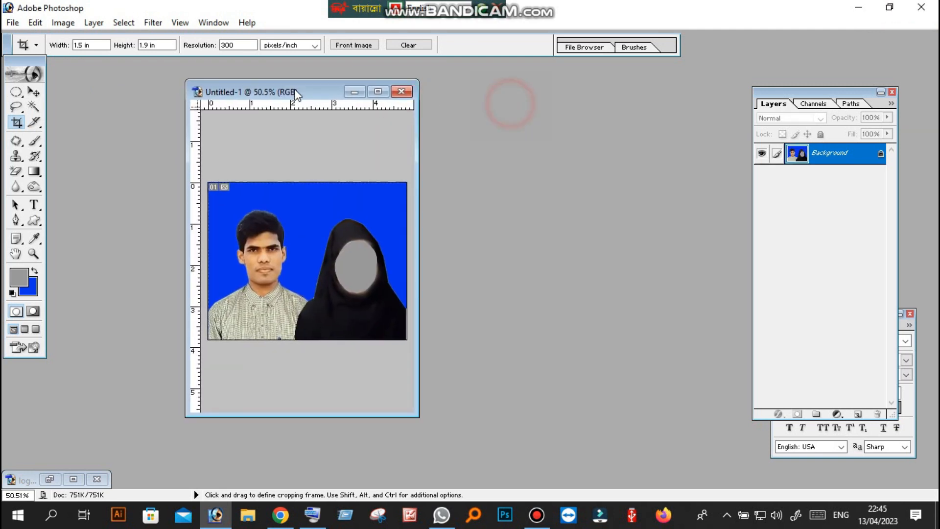
pyautogui.click(304, 158)
# Rotate the joint photo's canvas 90° clockwise
pyautogui.click(71, 22)
pyautogui.moveTo(114, 163)
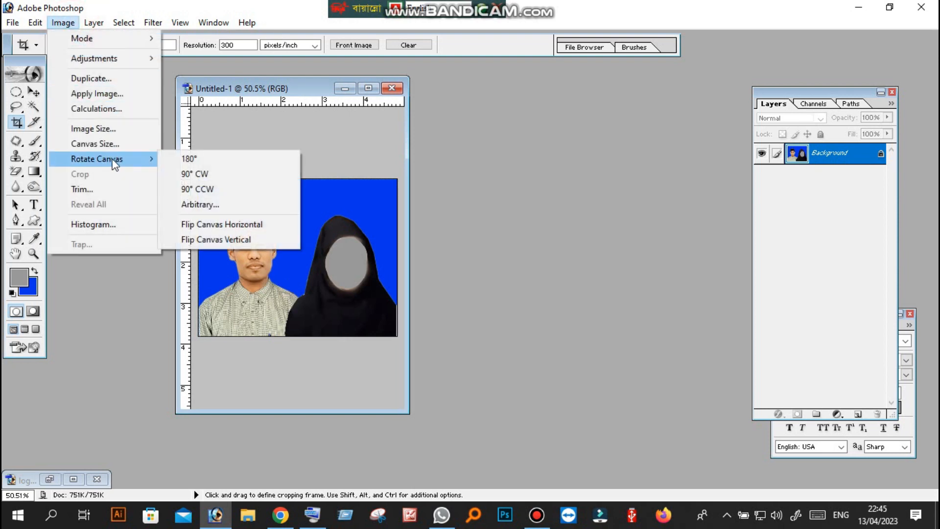
pyautogui.click(194, 173)
pyautogui.scroll(-6, 307, 206)
pyautogui.scroll(6, 307, 206)
pyautogui.scroll(-6, 308, 206)
pyautogui.scroll(5, 308, 205)
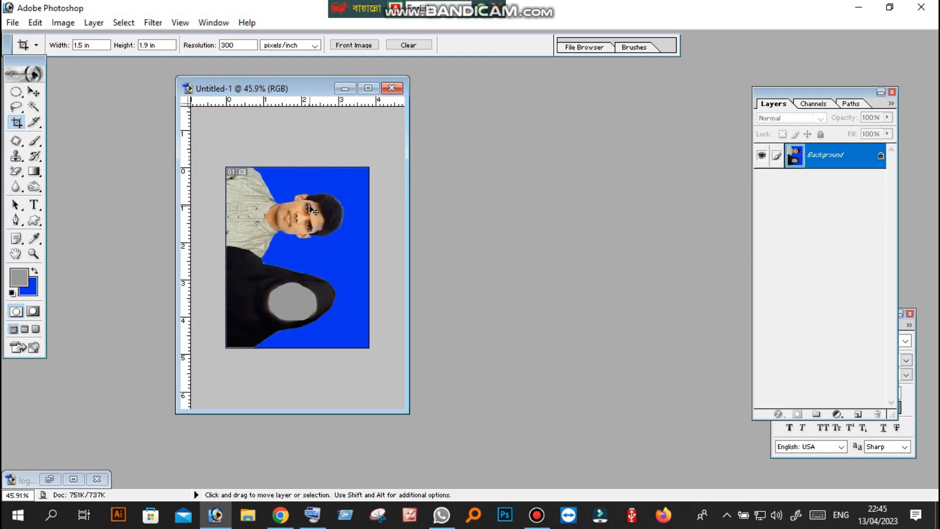
# Create a new white A4 document in RGB Color at 300 pixels/inch and place its window beside the joint photo
pyautogui.hotkey('ctrl', 'n')
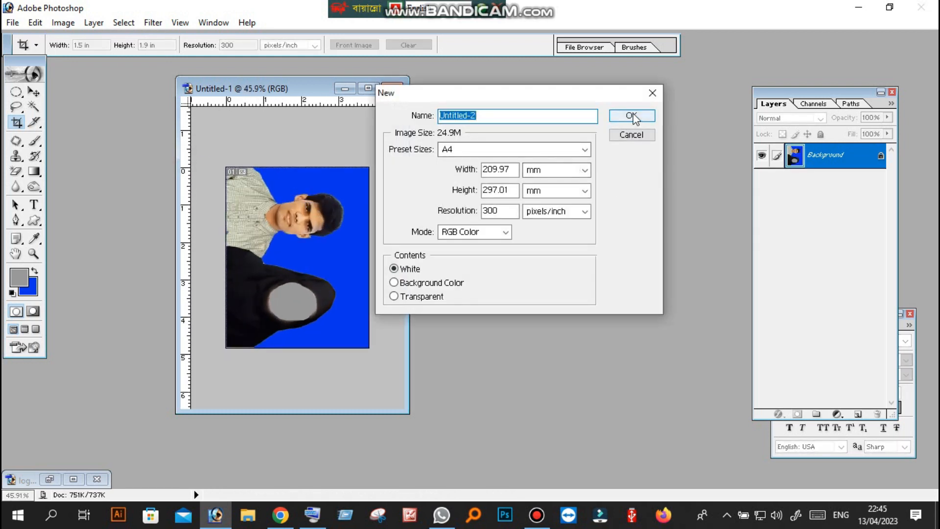
pyautogui.click(633, 117)
pyautogui.moveTo(231, 111); pyautogui.dragTo(527, 112)
# Copy the rotated joint photo into the A4 document and arrange four copies in a row along the page's upper edge
pyautogui.click(330, 177)
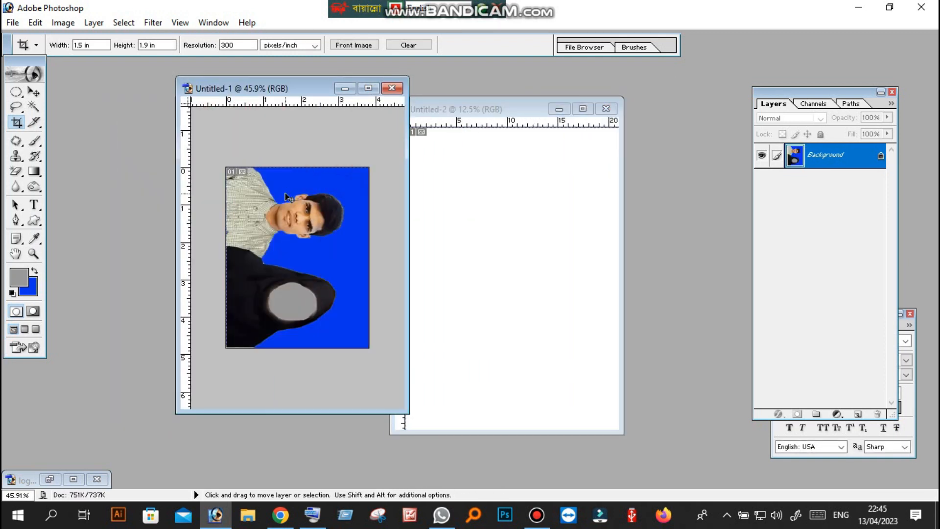
pyautogui.moveTo(288, 197); pyautogui.dragTo(491, 192)
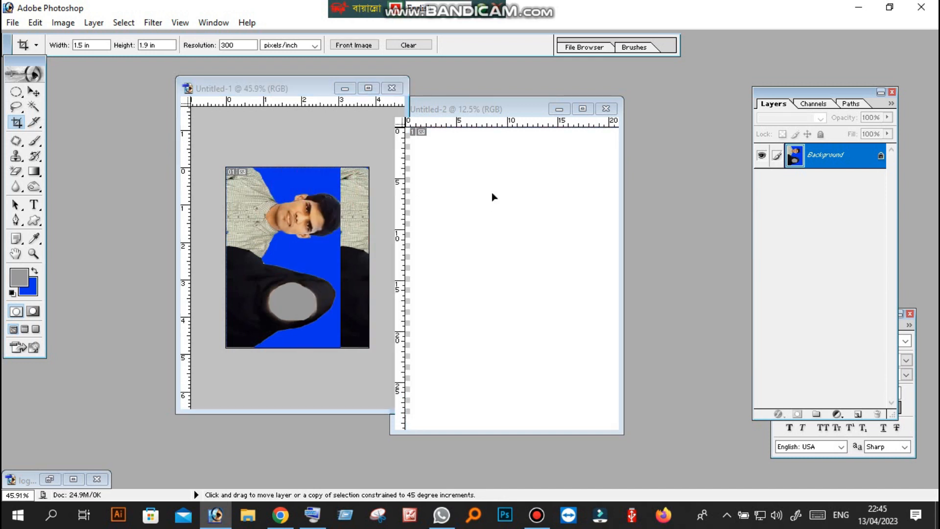
pyautogui.moveTo(474, 226); pyautogui.dragTo(564, 169)
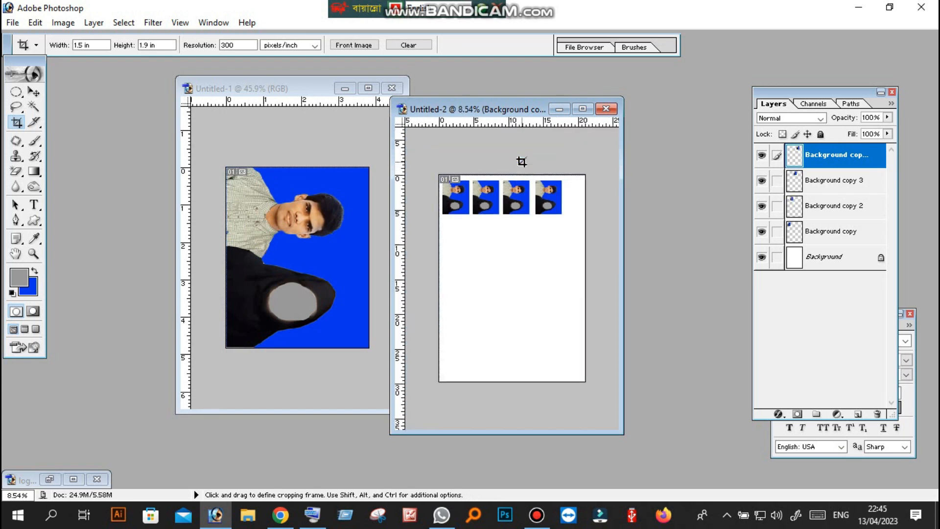
# Start printing the A4 sheet of photo copies and choose the EPSON L3110 Series (Copy 1) printer
pyautogui.click(13, 23)
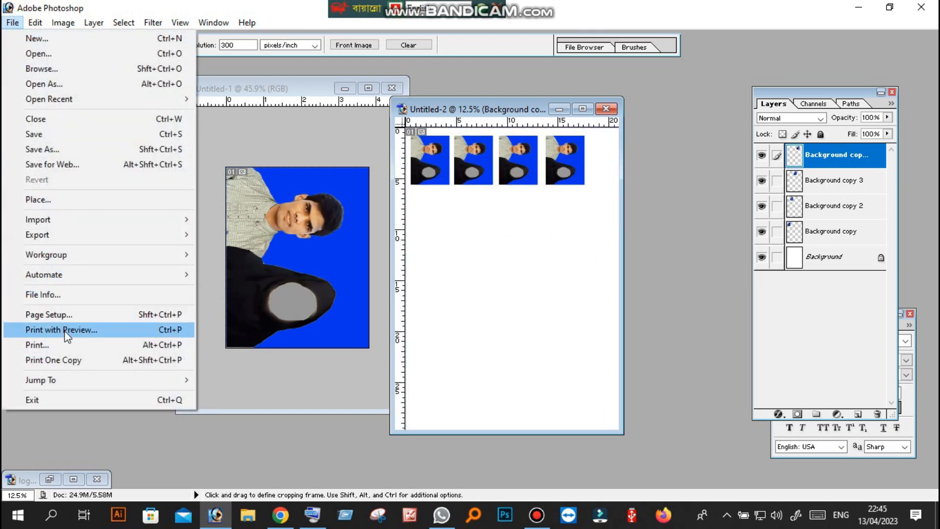
pyautogui.click(59, 345)
pyautogui.click(425, 201)
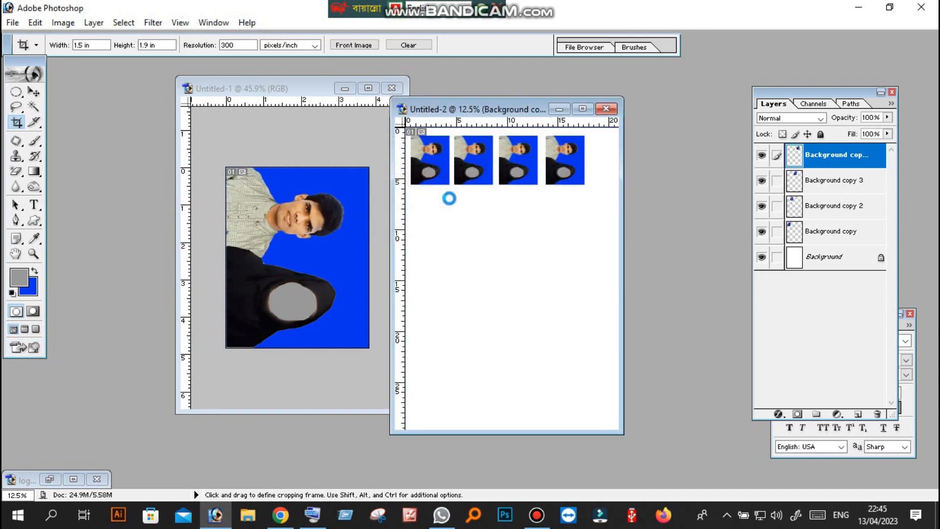
pyautogui.click(505, 94)
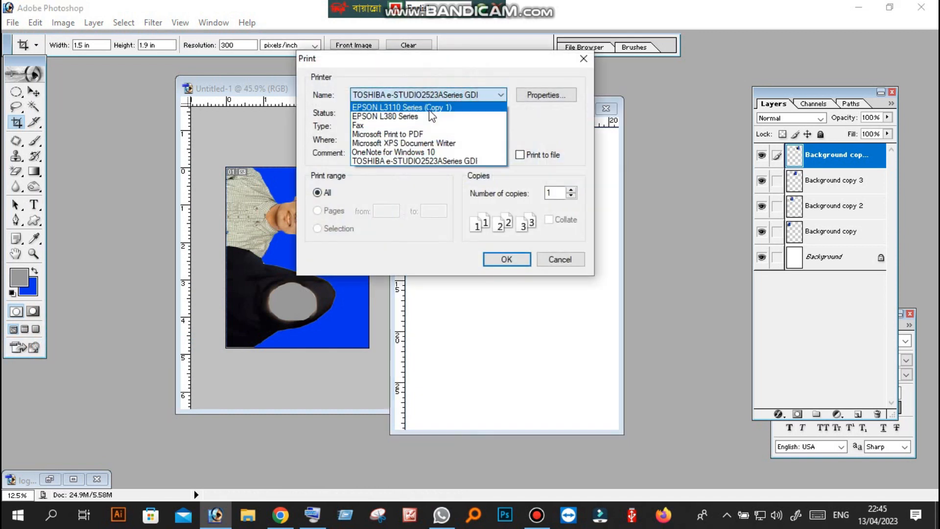
pyautogui.click(418, 107)
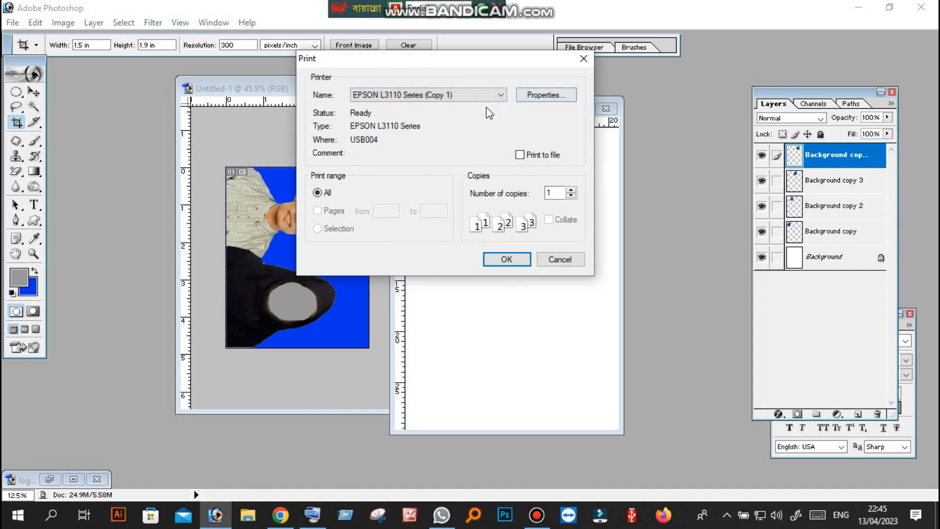
# Set the printer's paper type to Epson Matte and the quality to High, and leave the print setup without printing
pyautogui.click(550, 97)
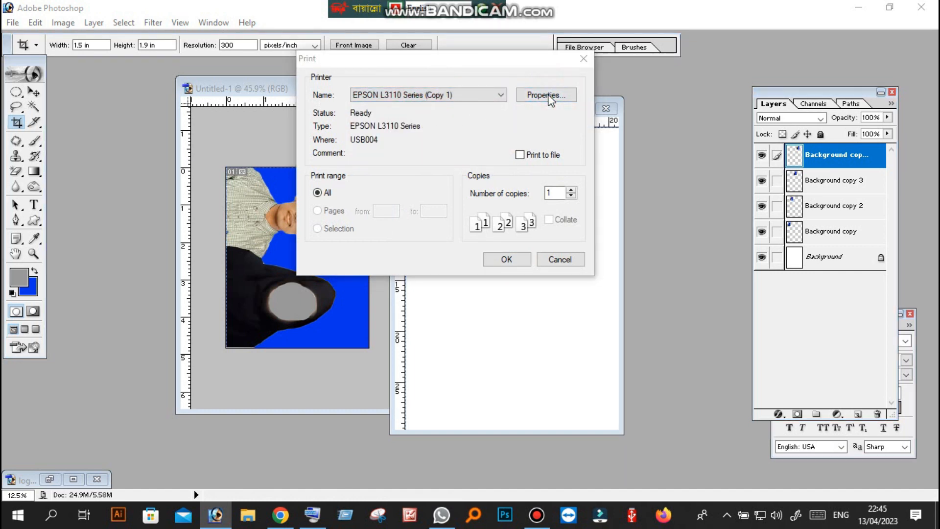
pyautogui.click(582, 193)
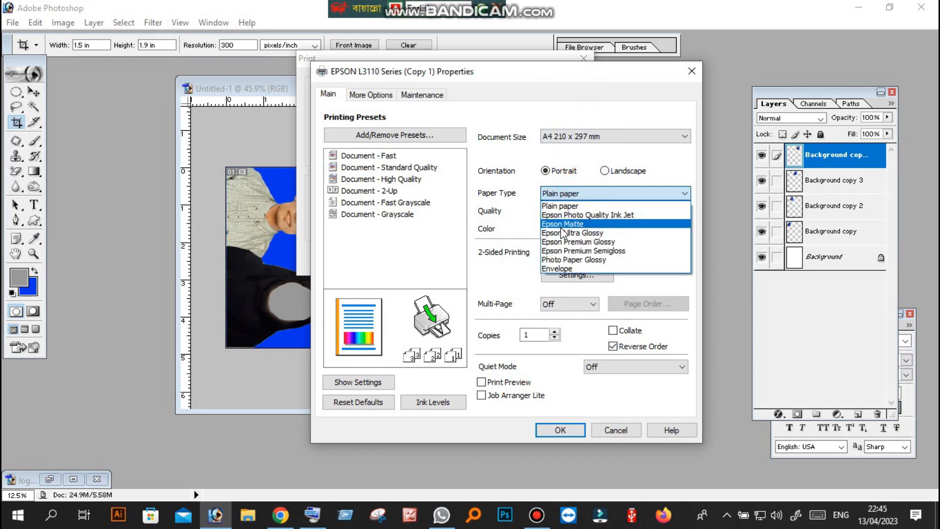
pyautogui.click(563, 221)
pyautogui.click(568, 213)
pyautogui.click(560, 233)
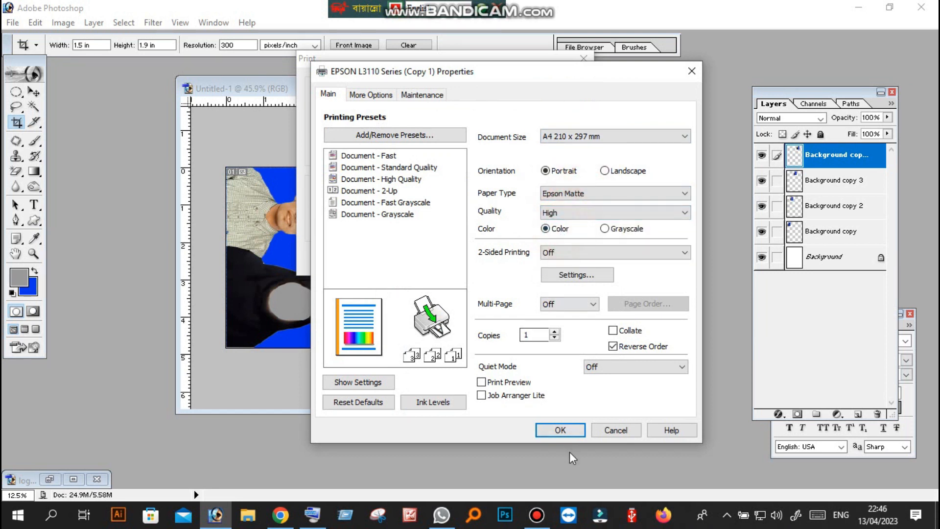
pyautogui.click(560, 431)
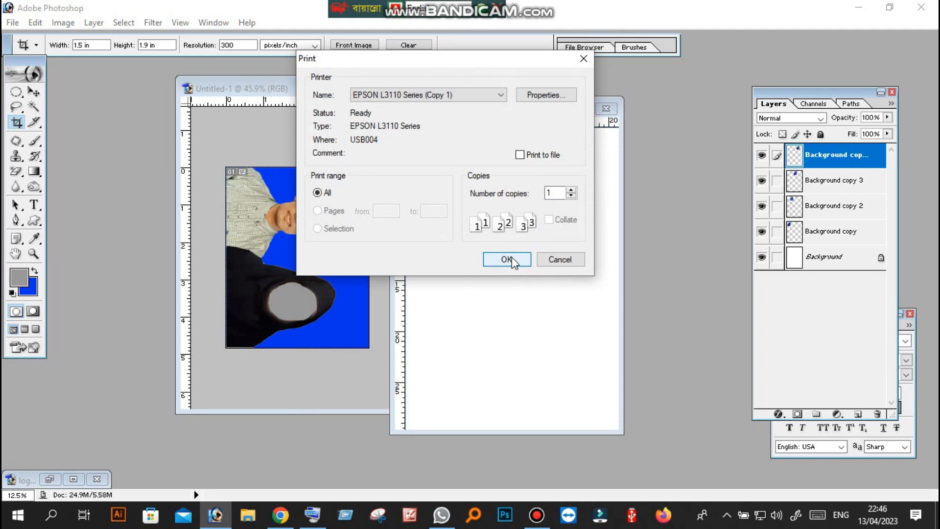
pyautogui.moveTo(470, 59); pyautogui.dragTo(441, 104)
pyautogui.click(519, 309)
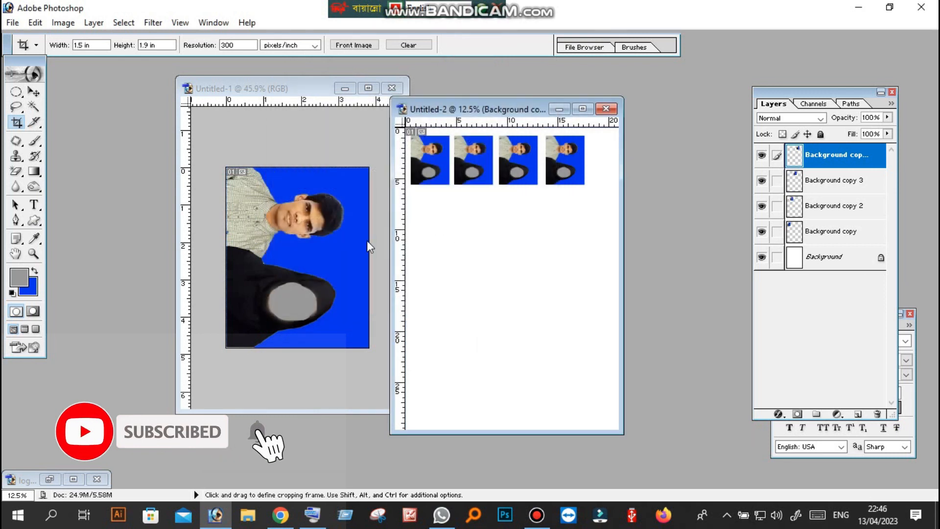
pyautogui.click(305, 236)
pyautogui.scroll(4, 299, 226)
pyautogui.scroll(-4, 299, 226)
pyautogui.scroll(3, 299, 226)
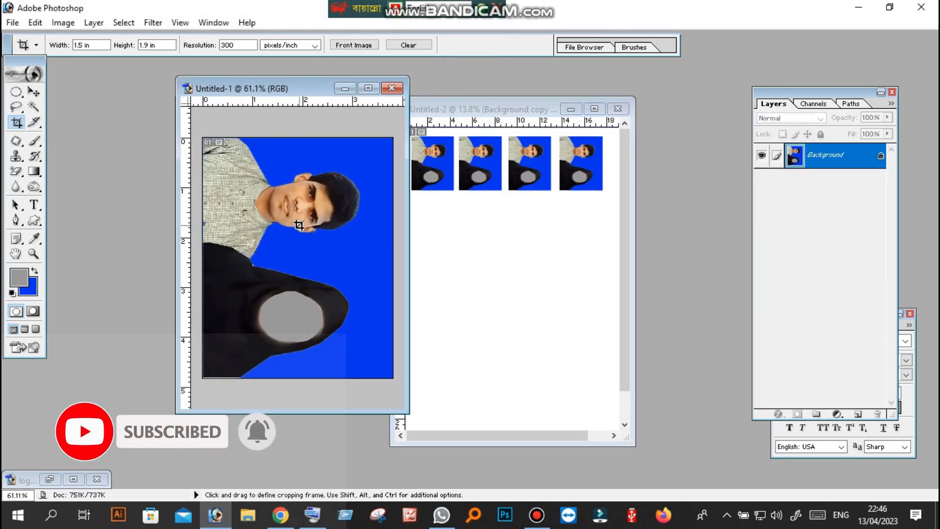
pyautogui.scroll(-3, 299, 225)
pyautogui.scroll(2, 365, 230)
pyautogui.scroll(-2, 350, 224)
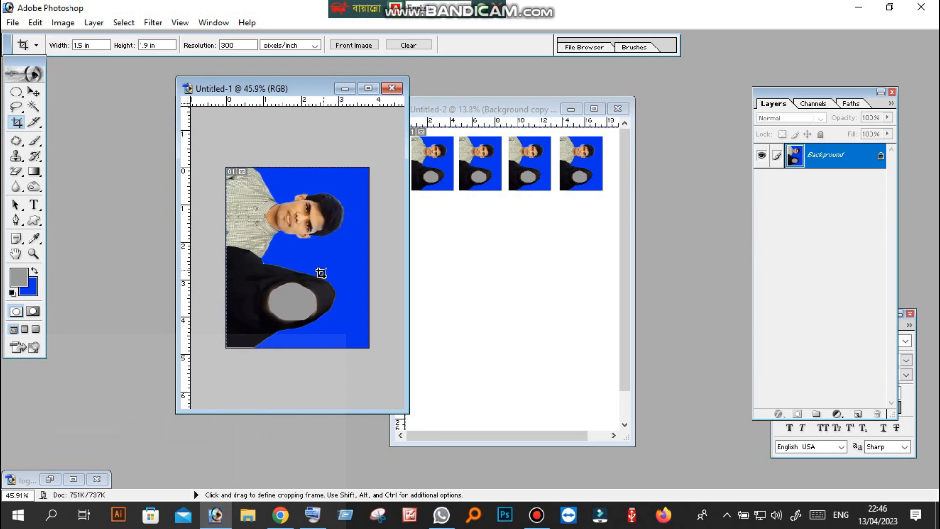
pyautogui.scroll(-3, 318, 309)
pyautogui.scroll(3, 313, 313)
pyautogui.scroll(-1, 313, 314)
pyautogui.scroll(-1, 313, 315)
pyautogui.scroll(2, 316, 315)
pyautogui.scroll(1, 318, 315)
pyautogui.scroll(-1, 318, 316)
pyautogui.scroll(-1, 318, 315)
pyautogui.scroll(1, 319, 317)
pyautogui.scroll(-2, 319, 318)
pyautogui.scroll(1, 319, 318)
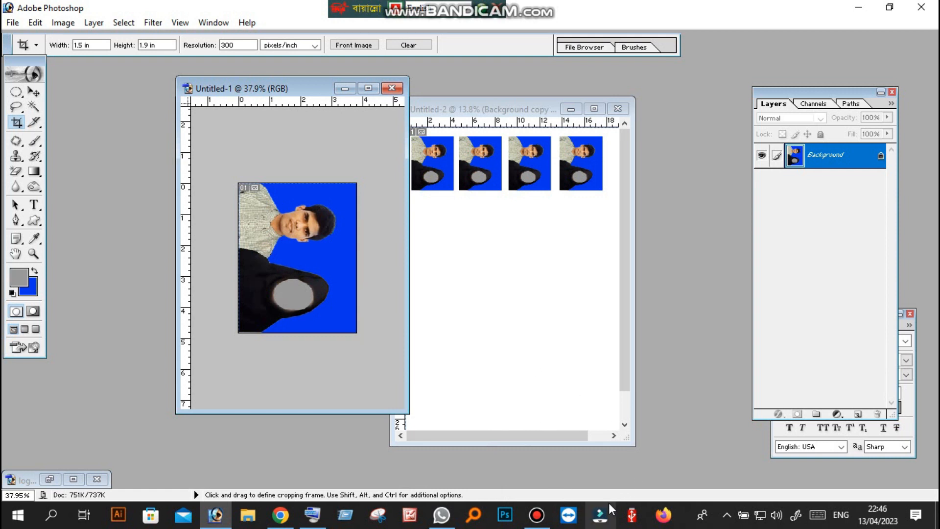
pyautogui.click(536, 514)
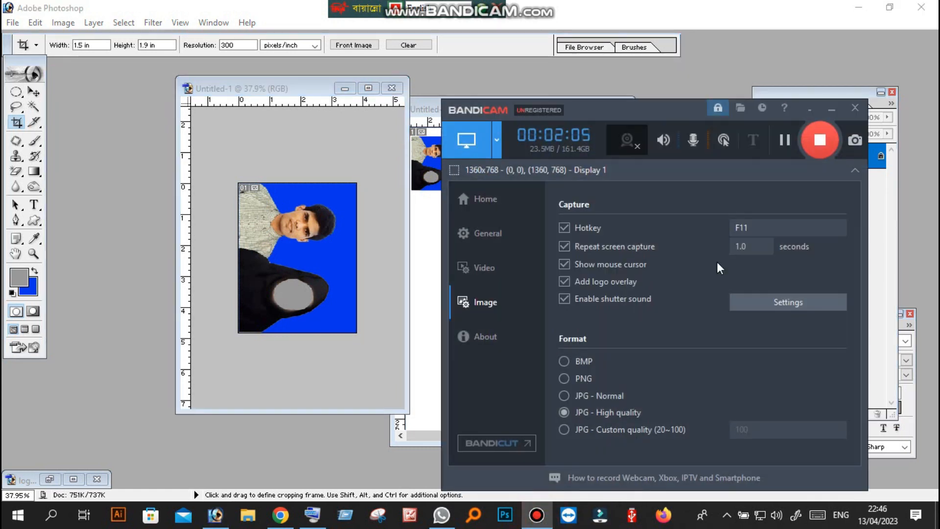